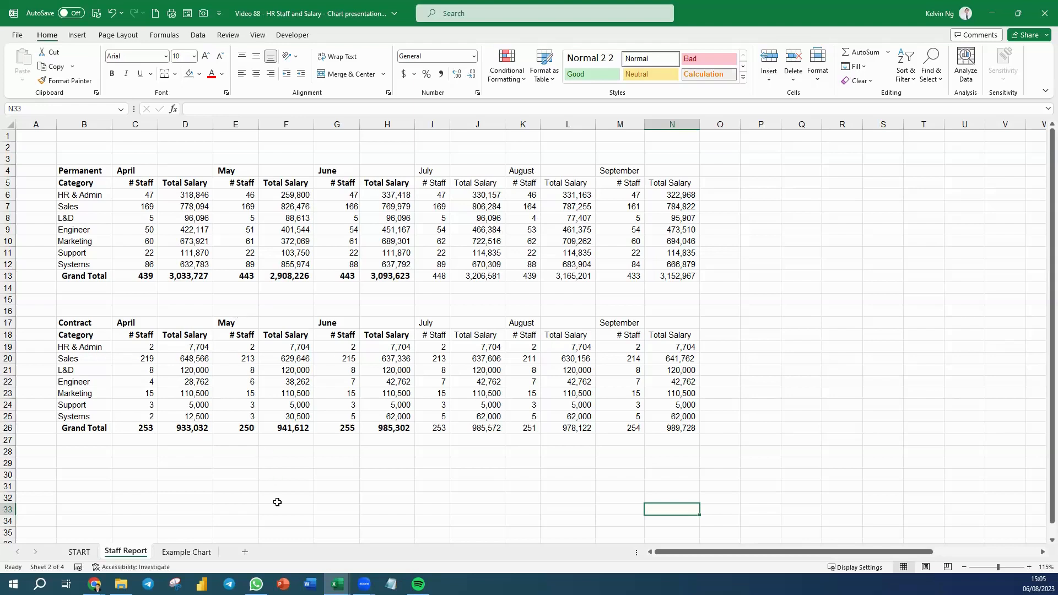
Load range B2:N26 of the Staff Report sheet into Power Query as a table without headers.
{"action": "left_click", "coordinate": [182, 553]}
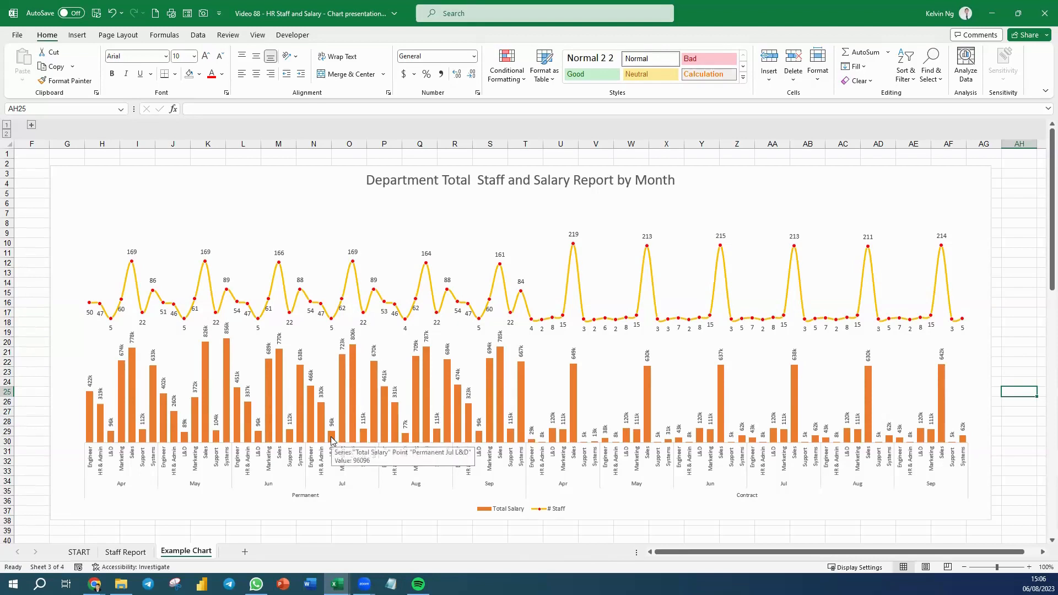
{"action": "left_click", "coordinate": [133, 553]}
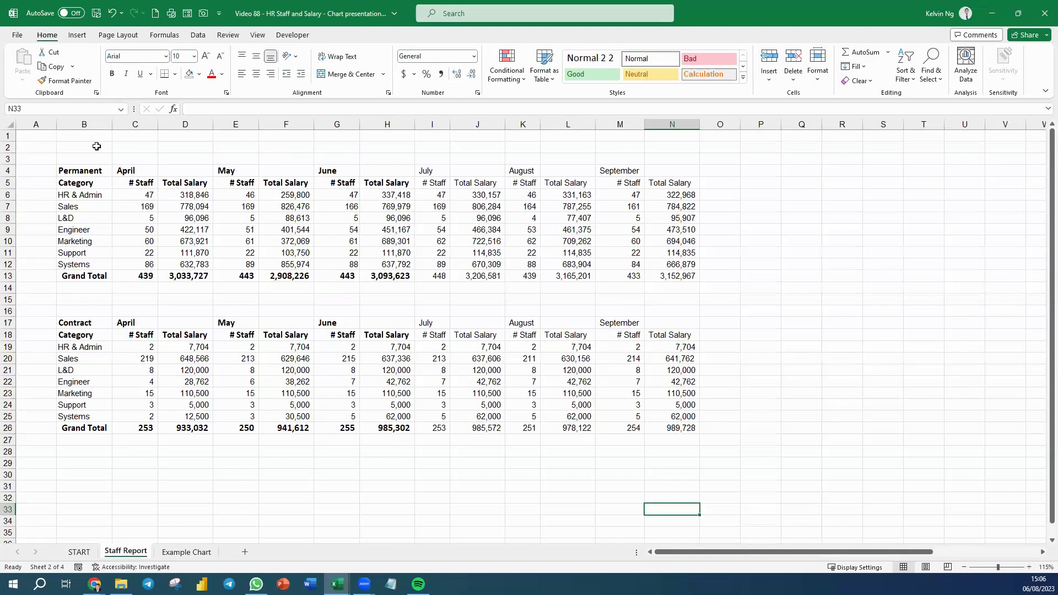
{"action": "left_click_drag", "start_coordinate": [97, 146], "coordinate": [675, 429]}
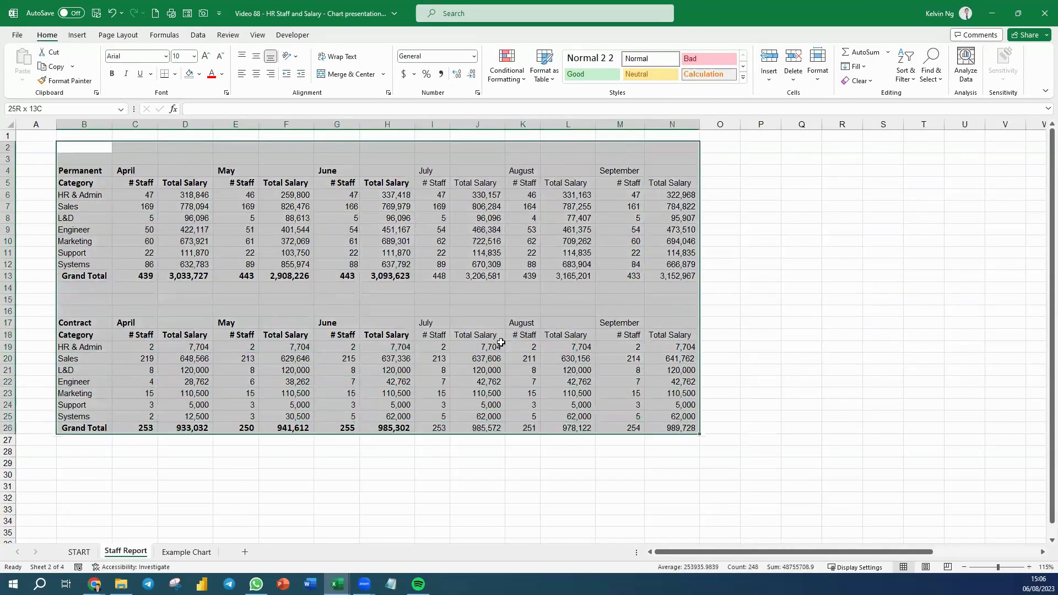
{"action": "left_click", "coordinate": [196, 36]}
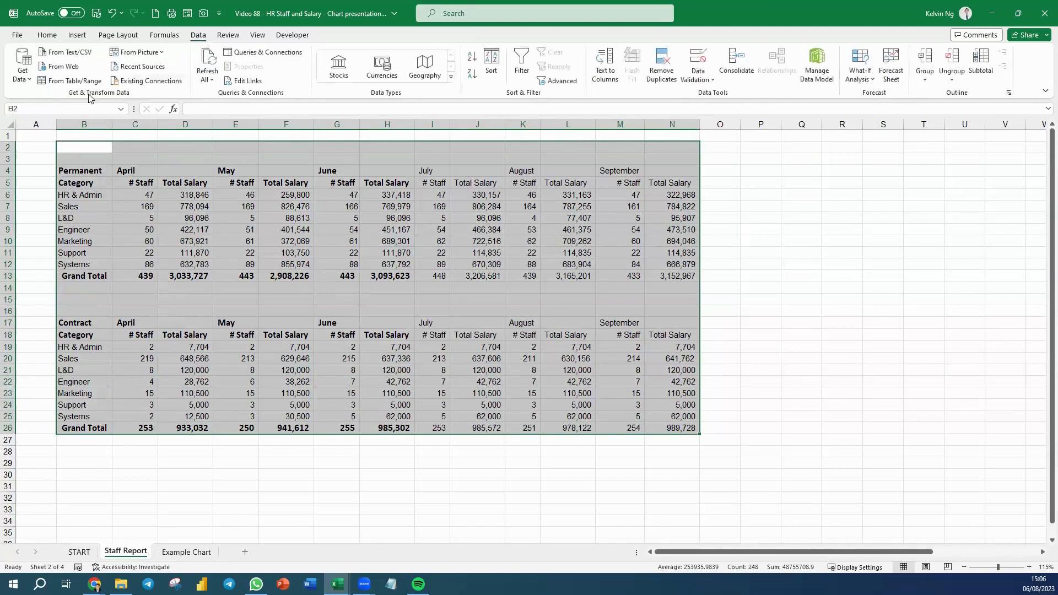
{"action": "left_click", "coordinate": [60, 83]}
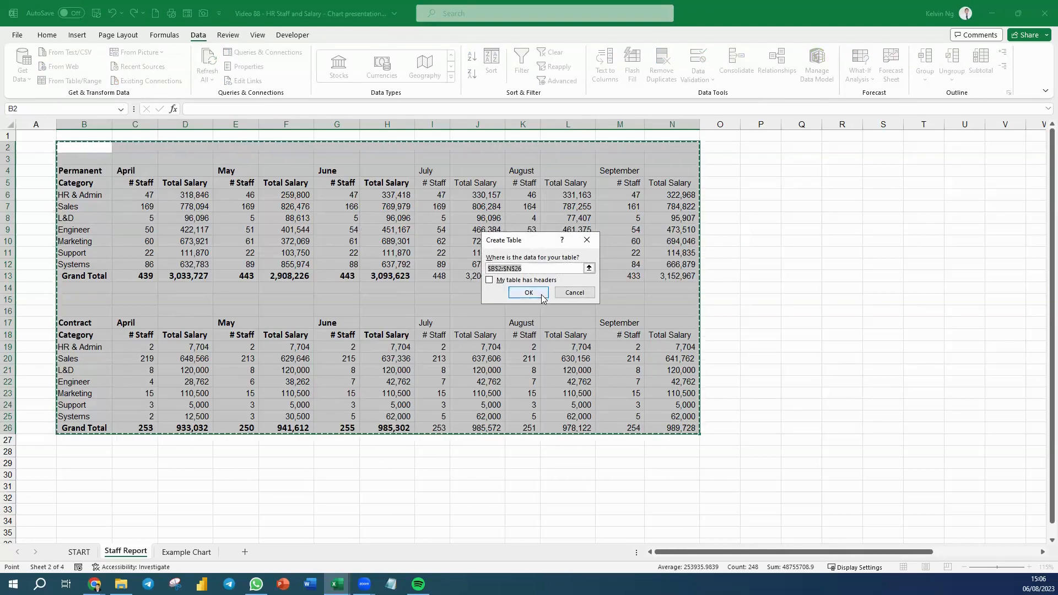
{"action": "left_click", "coordinate": [536, 297]}
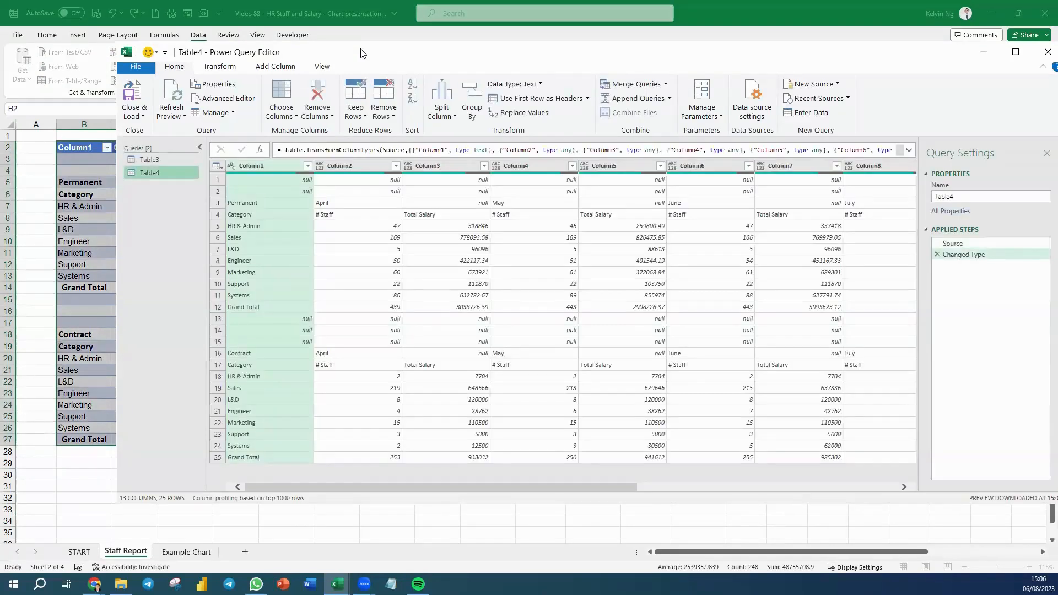
{"action": "double_click", "coordinate": [361, 53]}
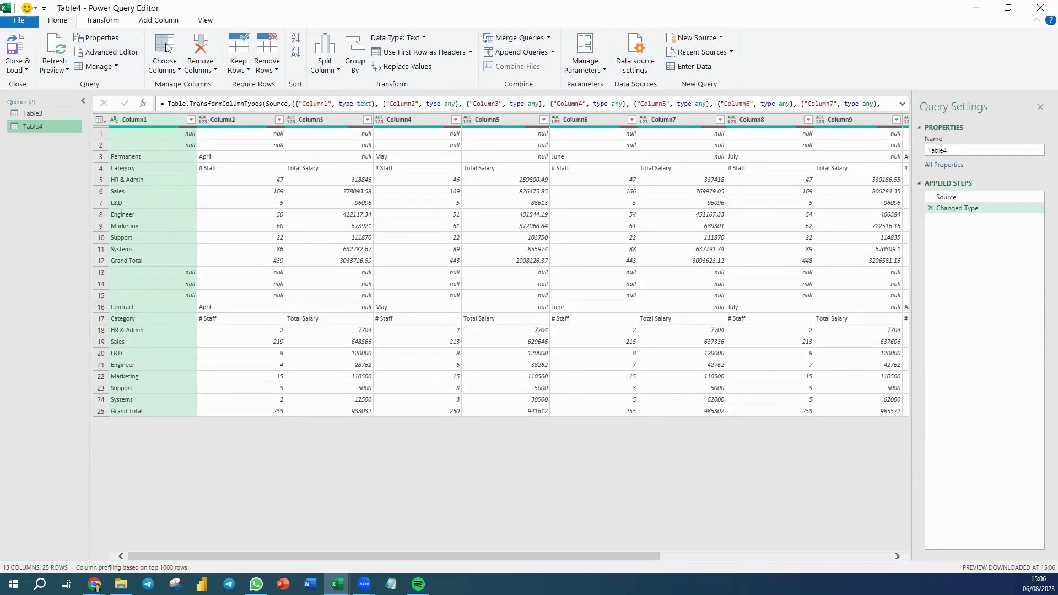
Set up a conditional column named Staff Type that outputs Column1 when Column1 equals Permanent.
{"action": "left_click", "coordinate": [176, 20]}
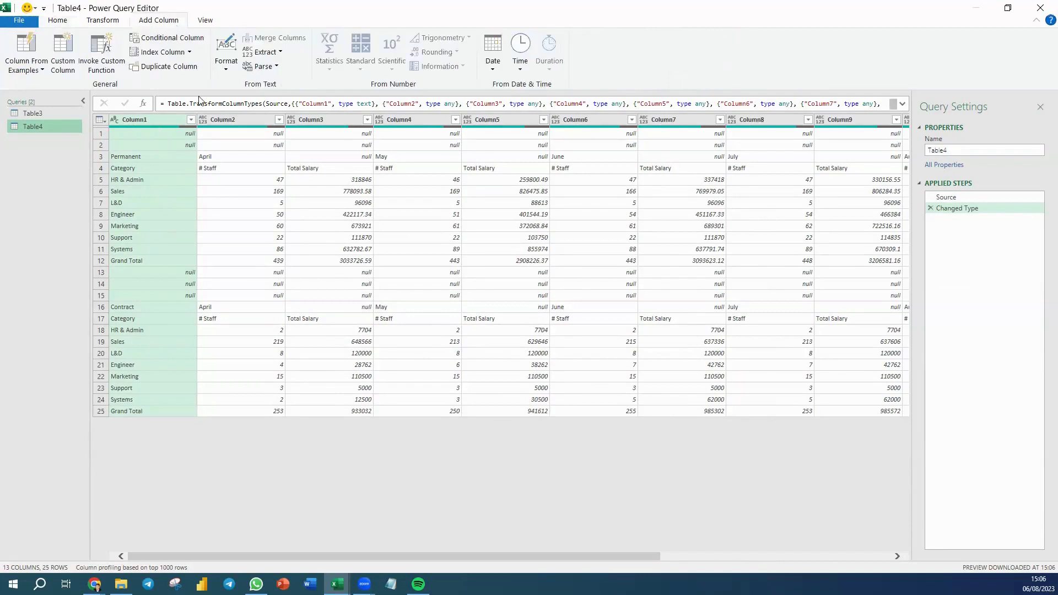
{"action": "left_click", "coordinate": [173, 39]}
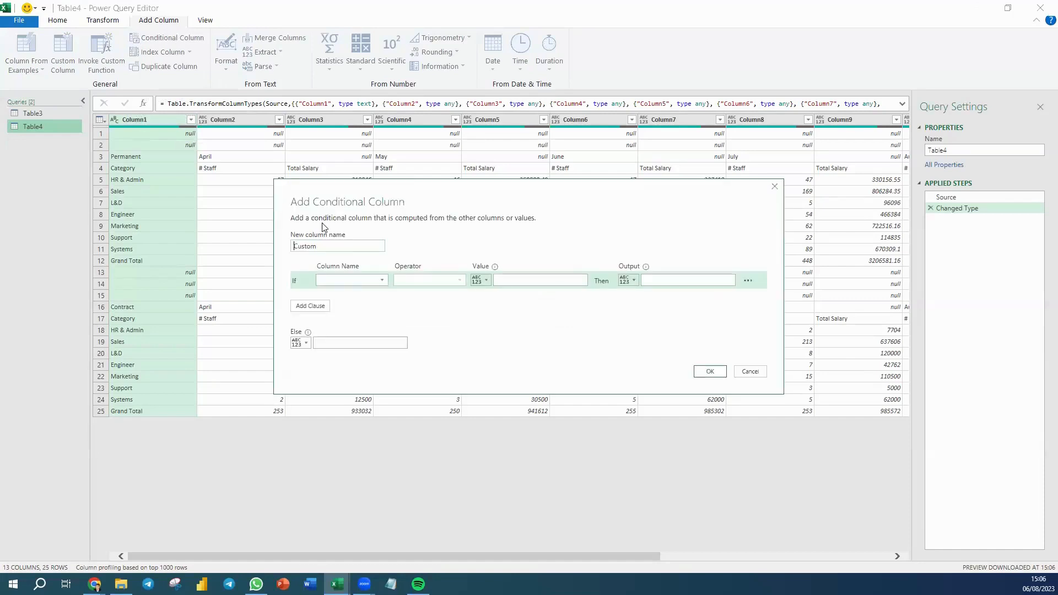
{"action": "double_click", "coordinate": [328, 250]}
{"action": "type", "text": "Staff Type"}
{"action": "left_click", "coordinate": [382, 281]}
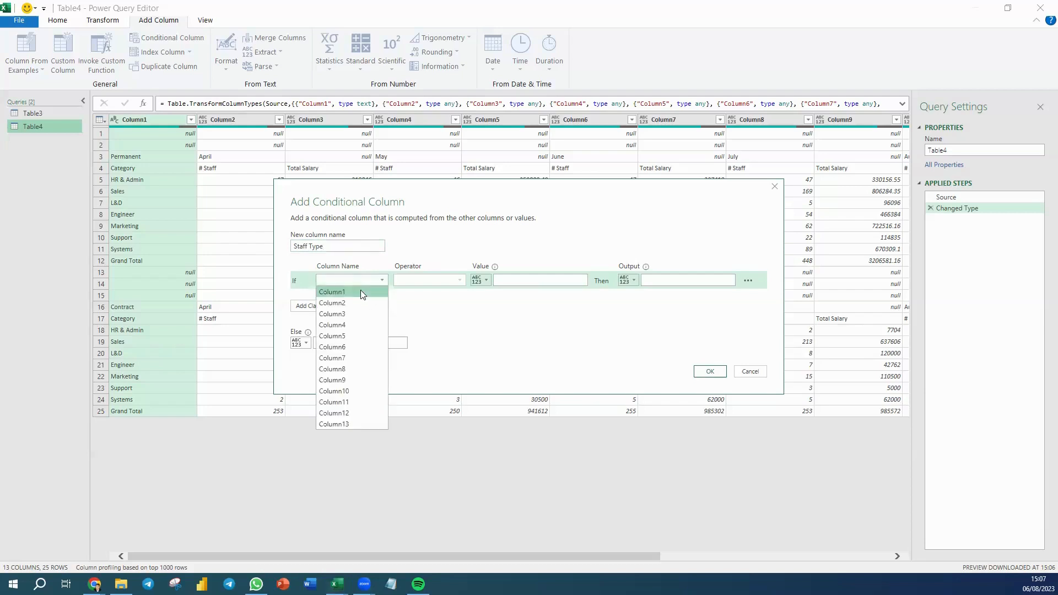
{"action": "left_click", "coordinate": [361, 291]}
{"action": "left_click", "coordinate": [524, 281]}
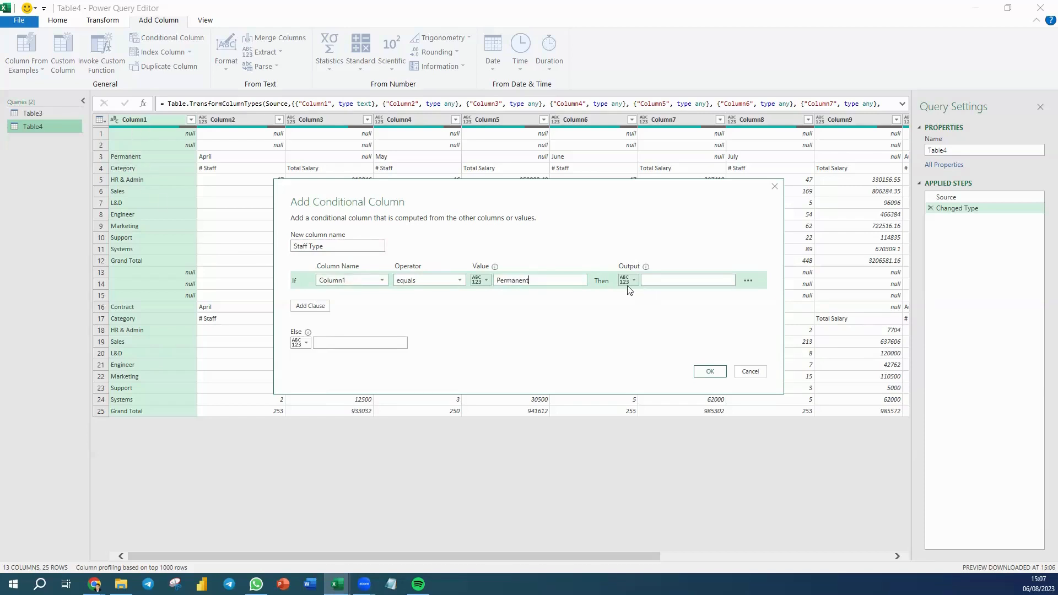
{"action": "left_click", "coordinate": [657, 282]}
{"action": "left_click", "coordinate": [632, 280]}
{"action": "left_click", "coordinate": [643, 307]}
{"action": "left_click", "coordinate": [711, 281]}
{"action": "left_click", "coordinate": [707, 291]}
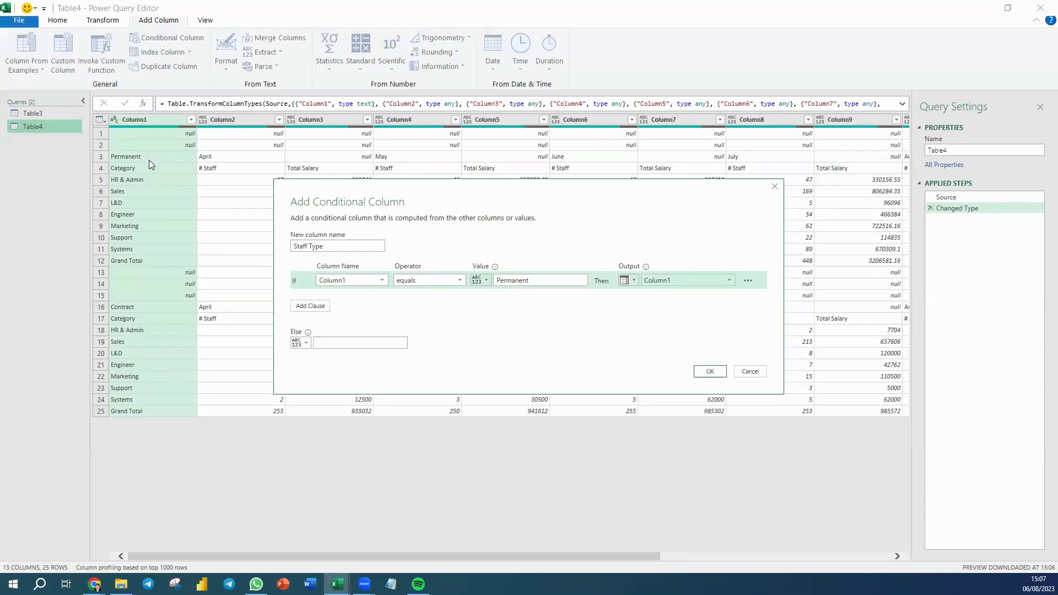
Add an else-if clause that outputs Column1 when Column1 equals Contract, and create the conditional column.
{"action": "left_click", "coordinate": [307, 307]}
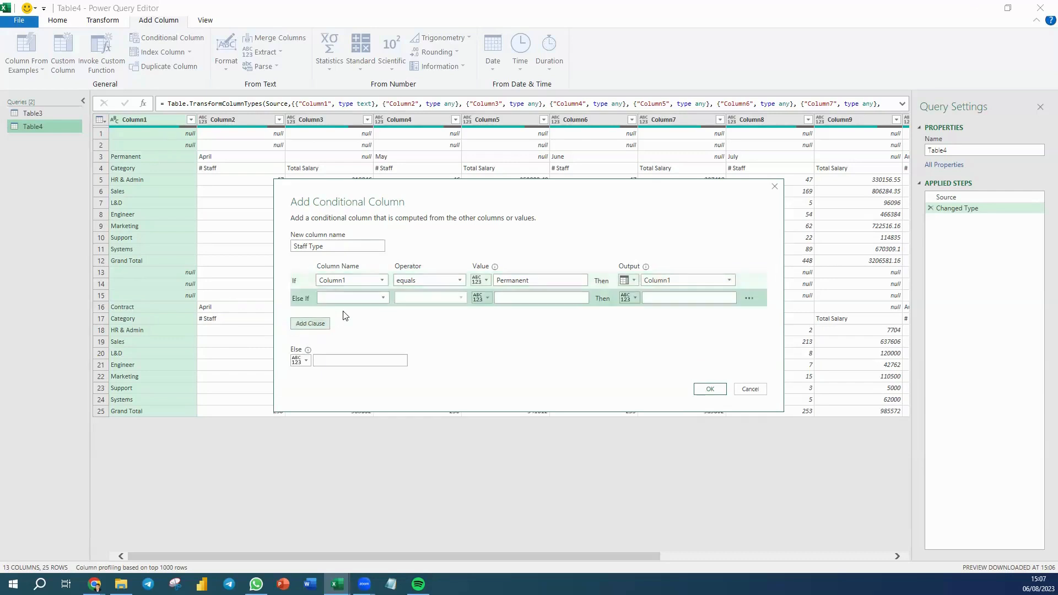
{"action": "left_click", "coordinate": [380, 298]}
{"action": "left_click", "coordinate": [370, 308]}
{"action": "left_click", "coordinate": [501, 297]}
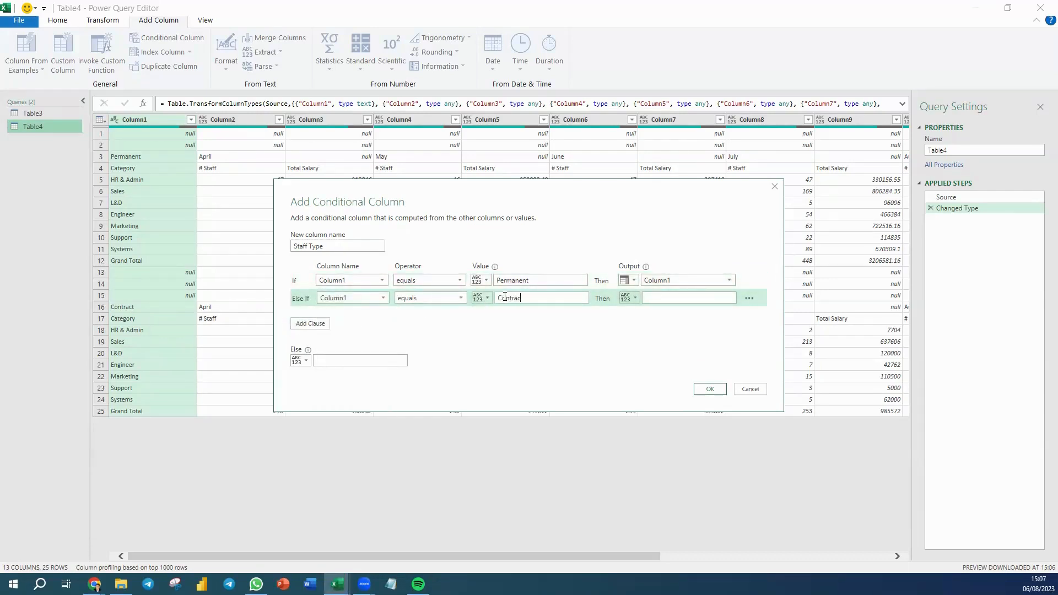
{"action": "left_click", "coordinate": [632, 298]}
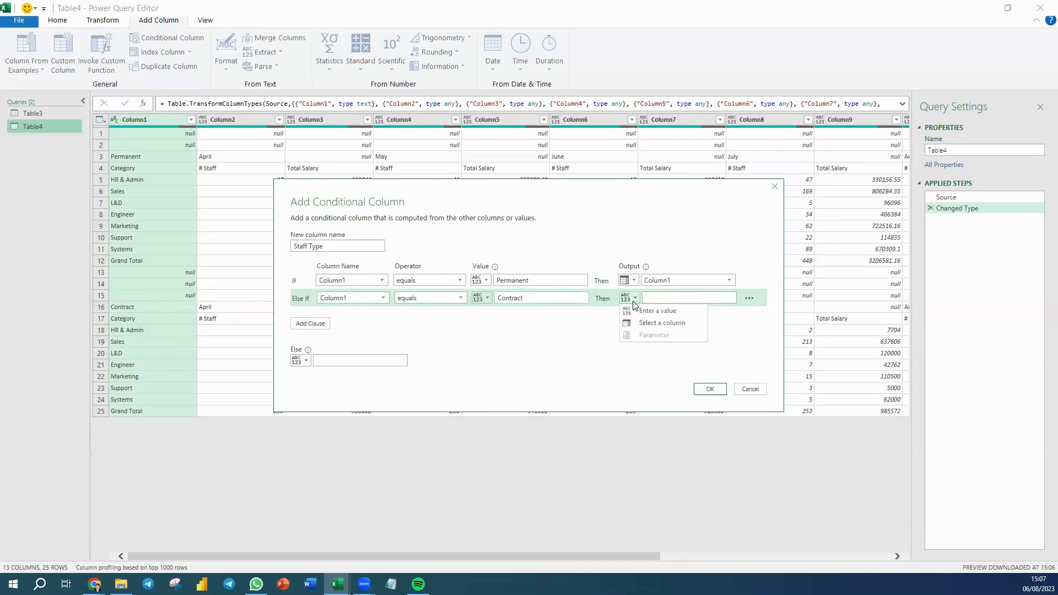
{"action": "left_click", "coordinate": [637, 323]}
{"action": "left_click", "coordinate": [714, 298]}
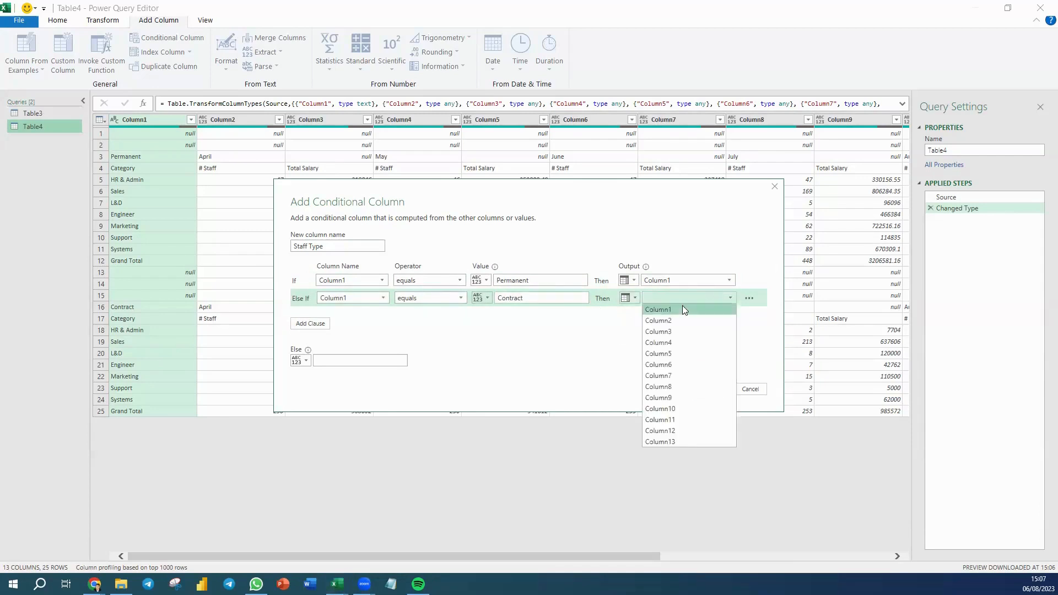
{"action": "left_click", "coordinate": [682, 310]}
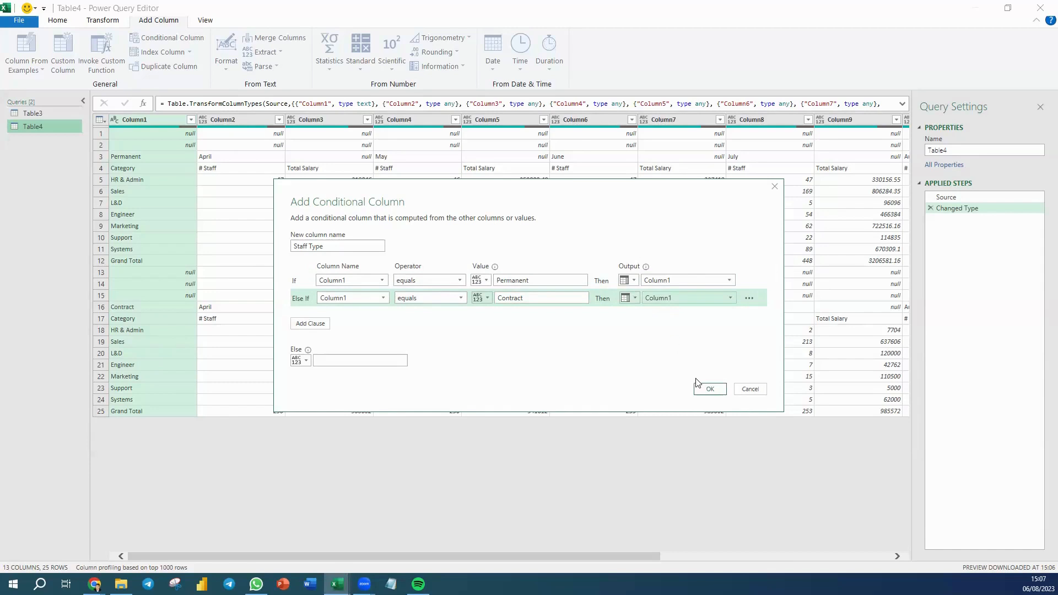
{"action": "left_click", "coordinate": [707, 389]}
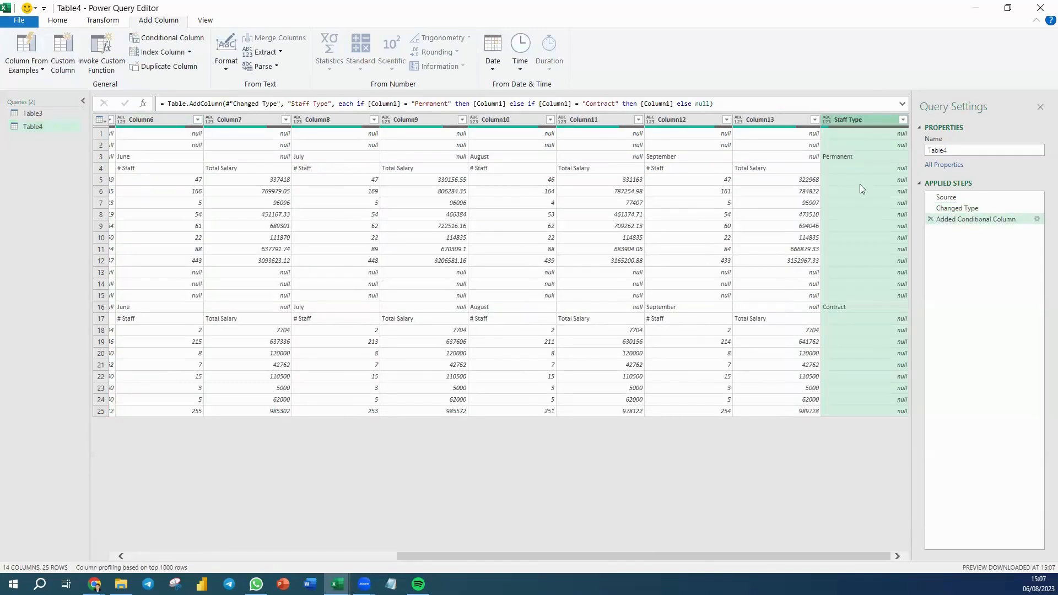
Move the Staff Type column to the beginning of the table and fill its values down.
{"action": "right_click", "coordinate": [863, 120]}
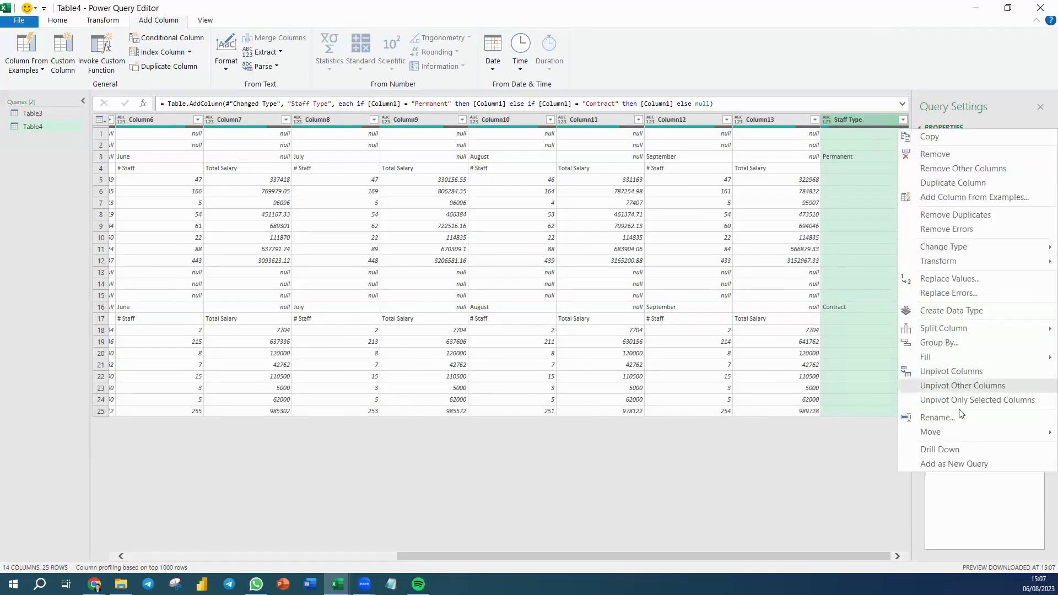
{"action": "mouse_move", "coordinate": [960, 438]}
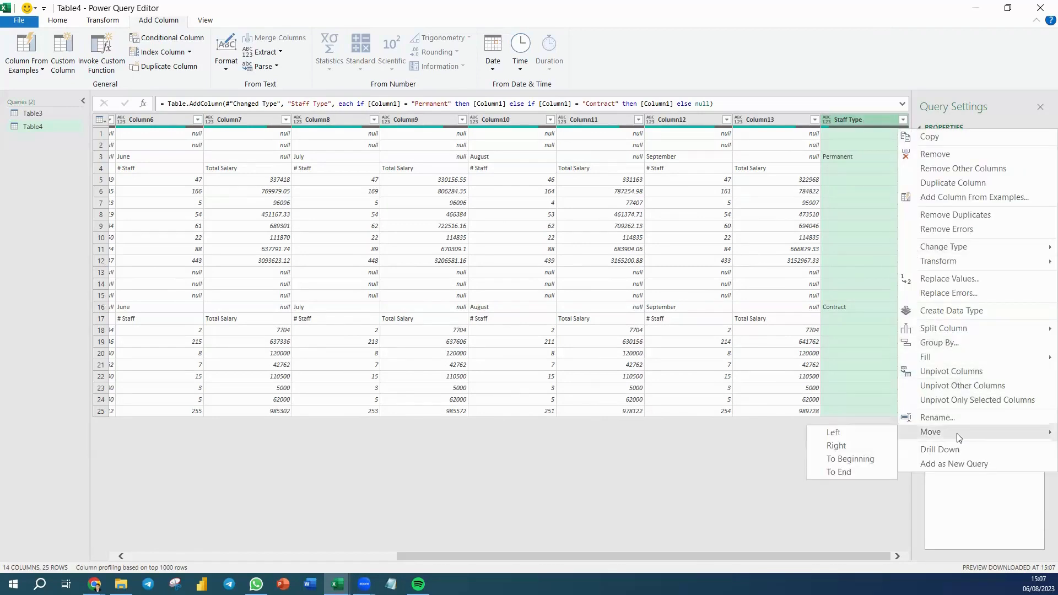
{"action": "left_click", "coordinate": [860, 459]}
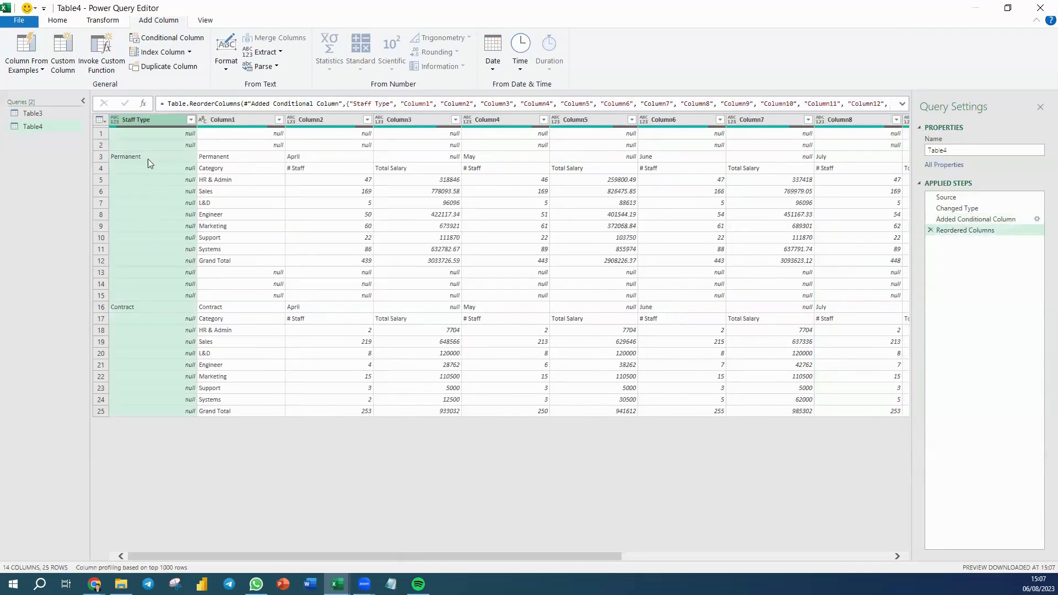
{"action": "right_click", "coordinate": [168, 118]}
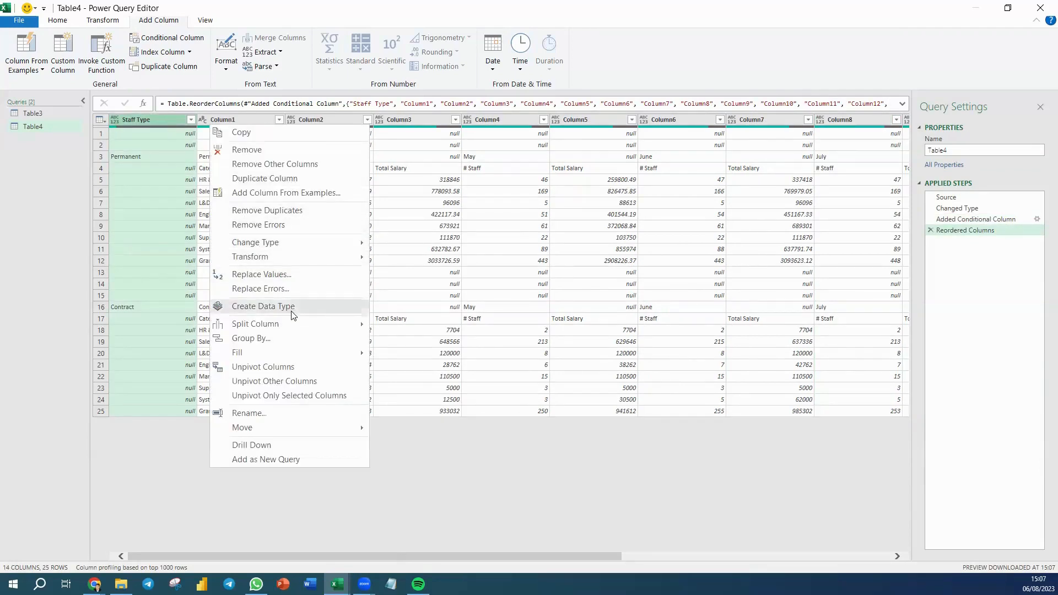
{"action": "mouse_move", "coordinate": [300, 353]}
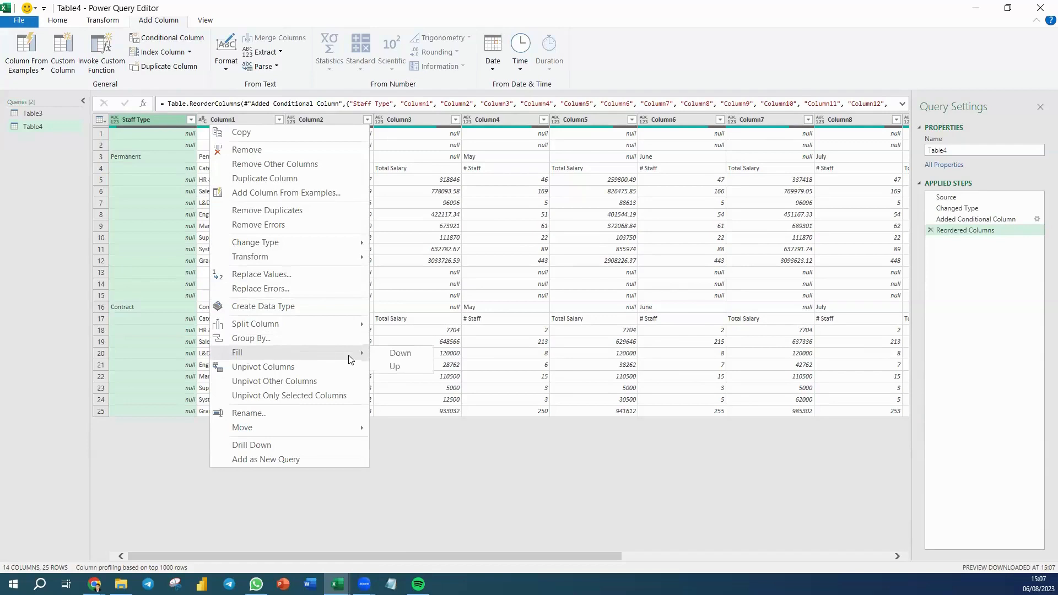
{"action": "left_click", "coordinate": [402, 356]}
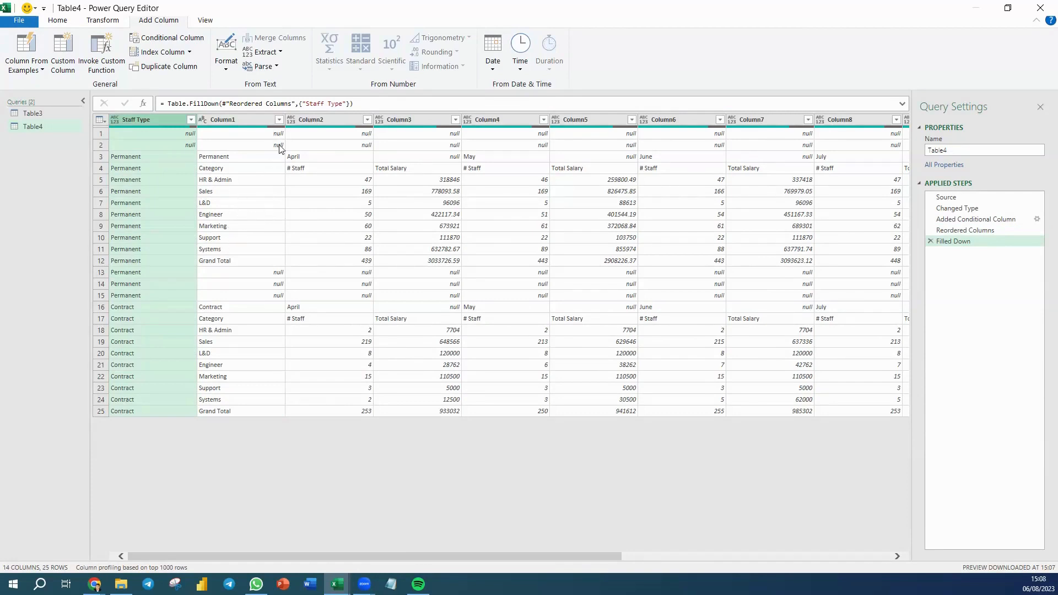
Filter the null rows out of Column1.
{"action": "left_click", "coordinate": [279, 120]}
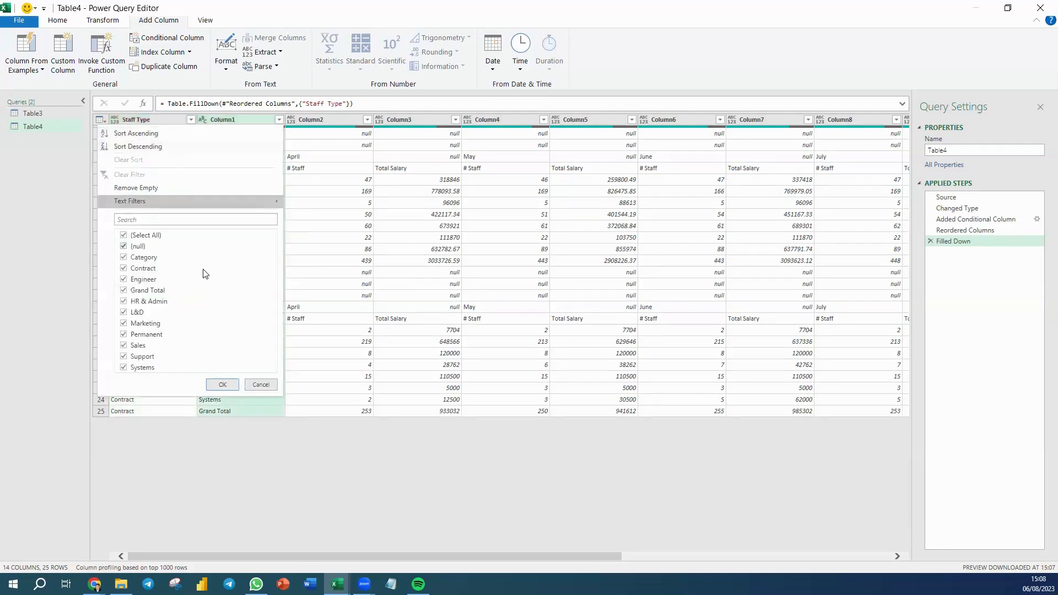
{"action": "left_click", "coordinate": [122, 247]}
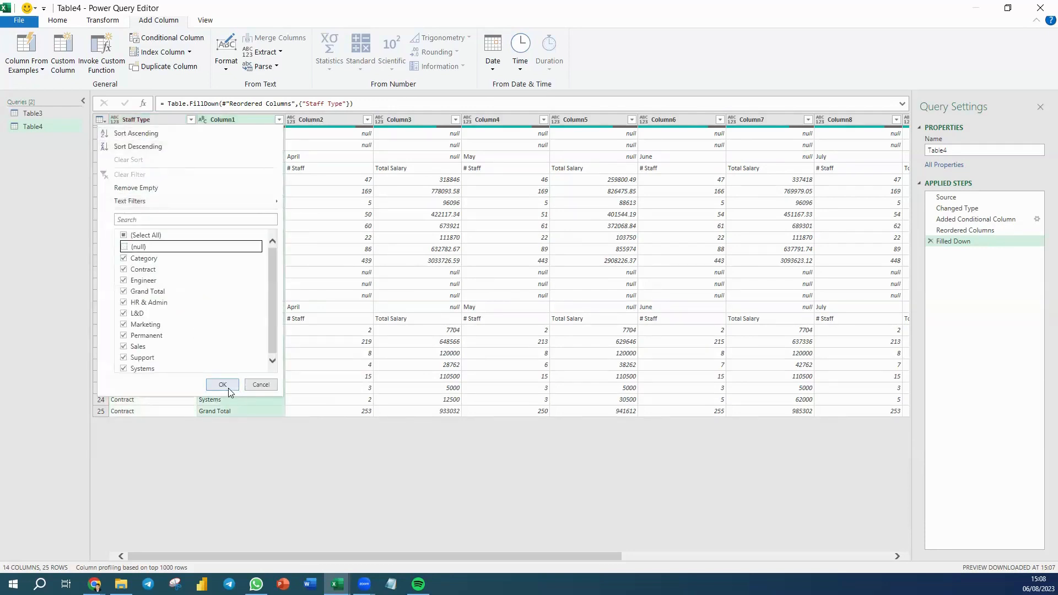
{"action": "left_click", "coordinate": [228, 387]}
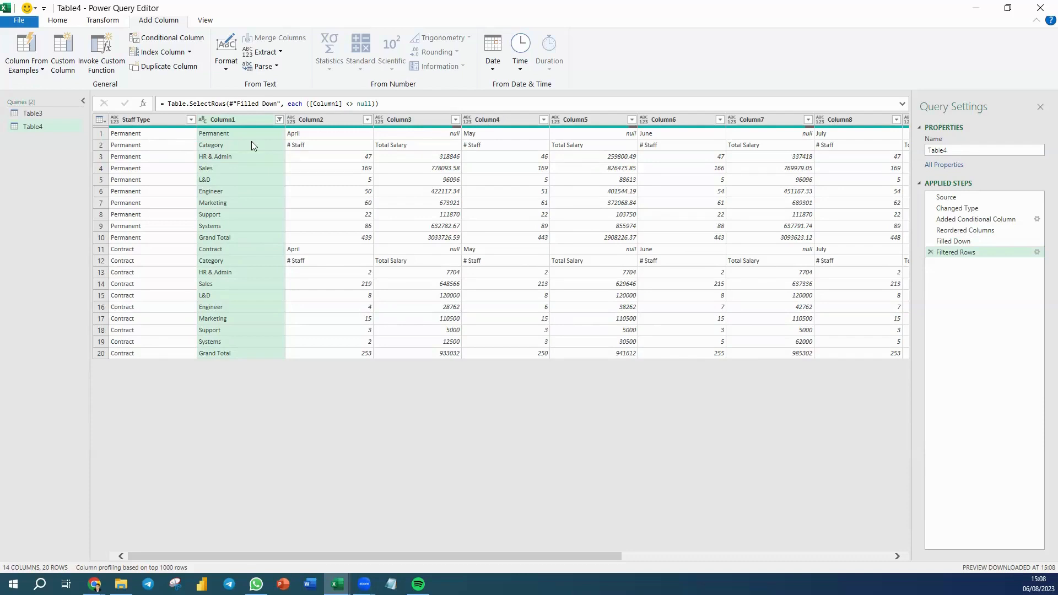
Promote the first row, which holds the month names, to column headers.
{"action": "left_click", "coordinate": [102, 134]}
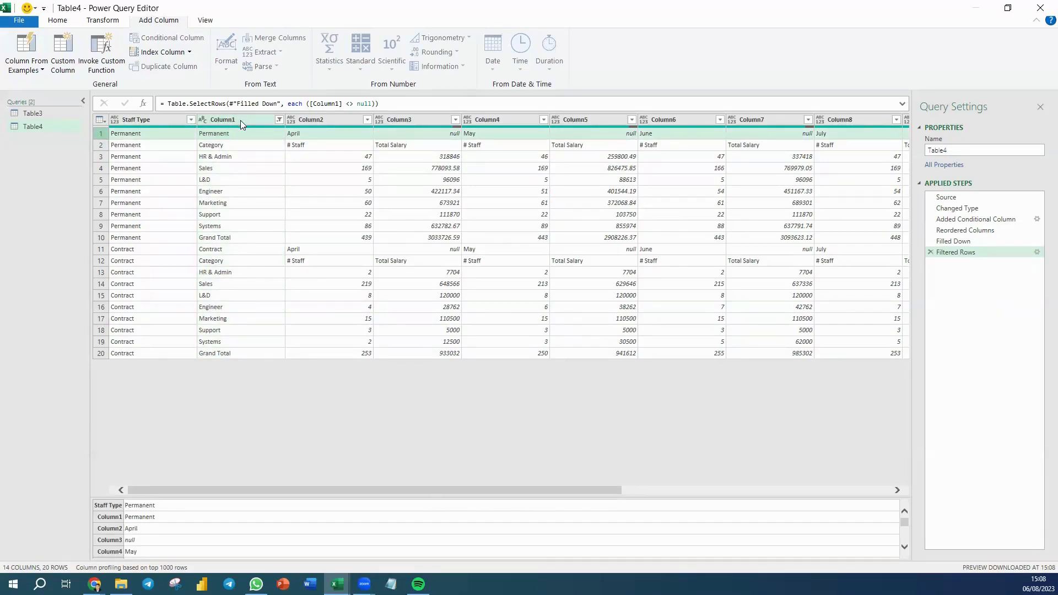
{"action": "left_click", "coordinate": [104, 21]}
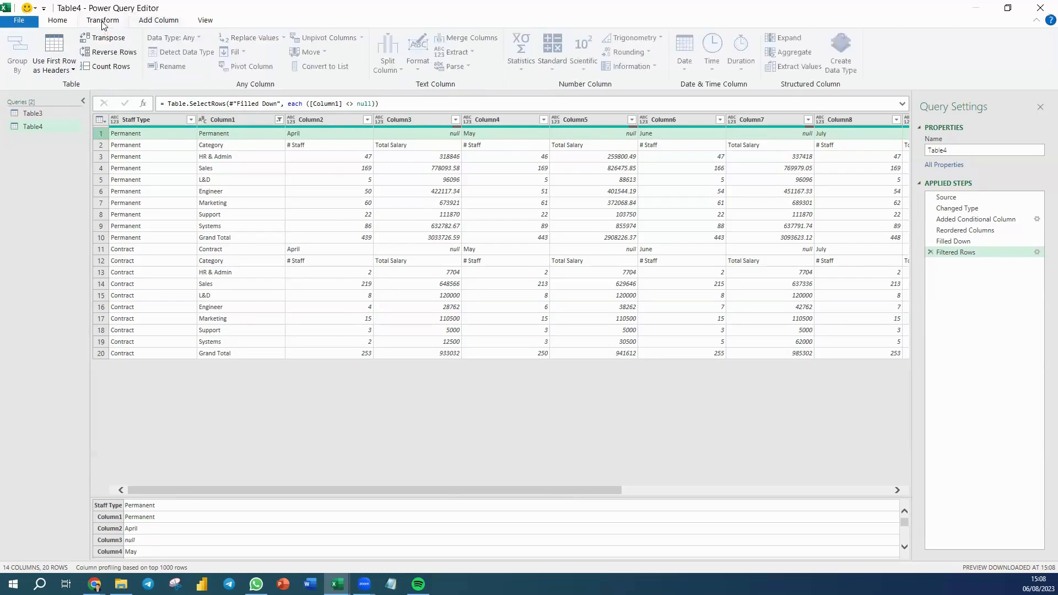
{"action": "left_click", "coordinate": [62, 73]}
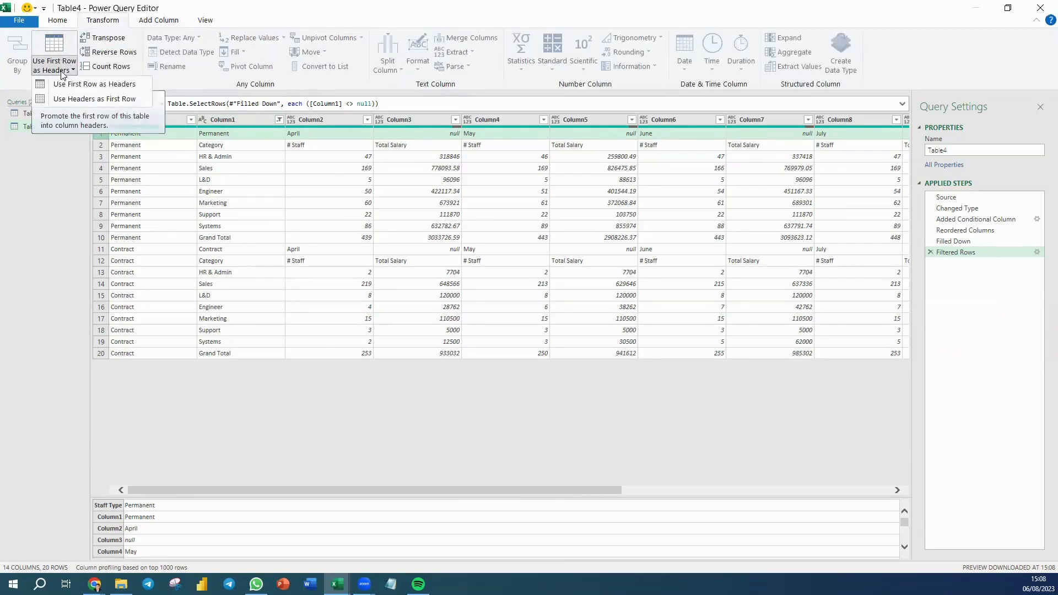
{"action": "left_click", "coordinate": [64, 84]}
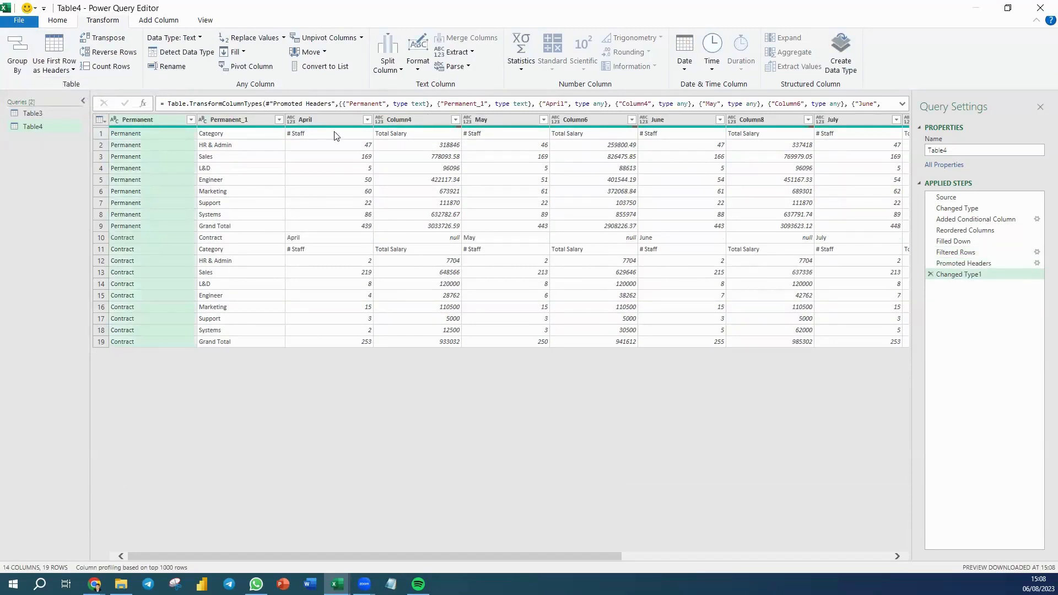
Rename the Permanent column as Staff Type and the Permanent_1 column as Category.
{"action": "double_click", "coordinate": [152, 119]}
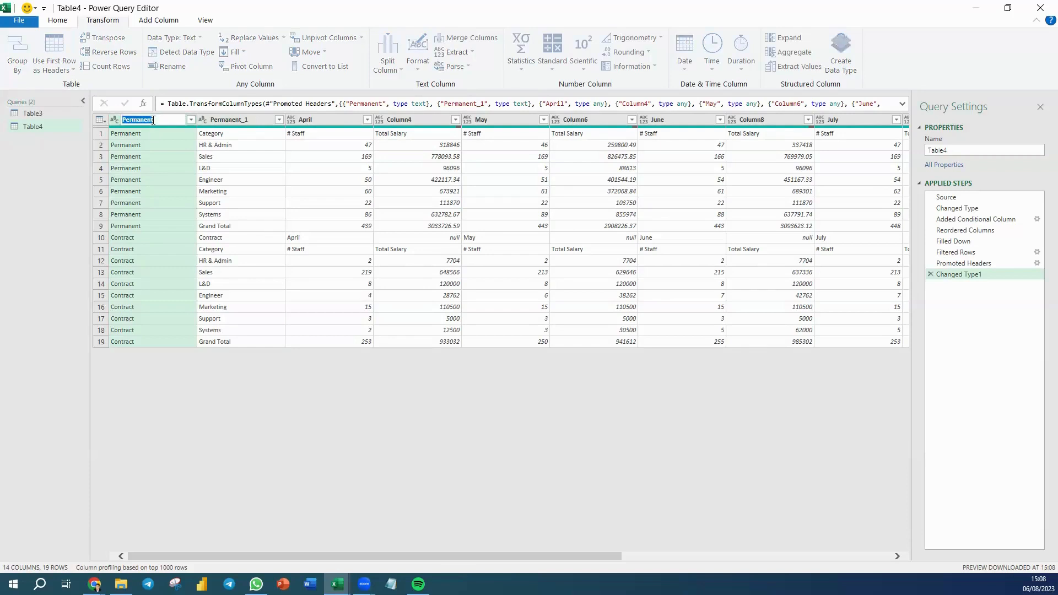
{"action": "type", "text": "Staff Type"}
{"action": "double_click", "coordinate": [253, 119]}
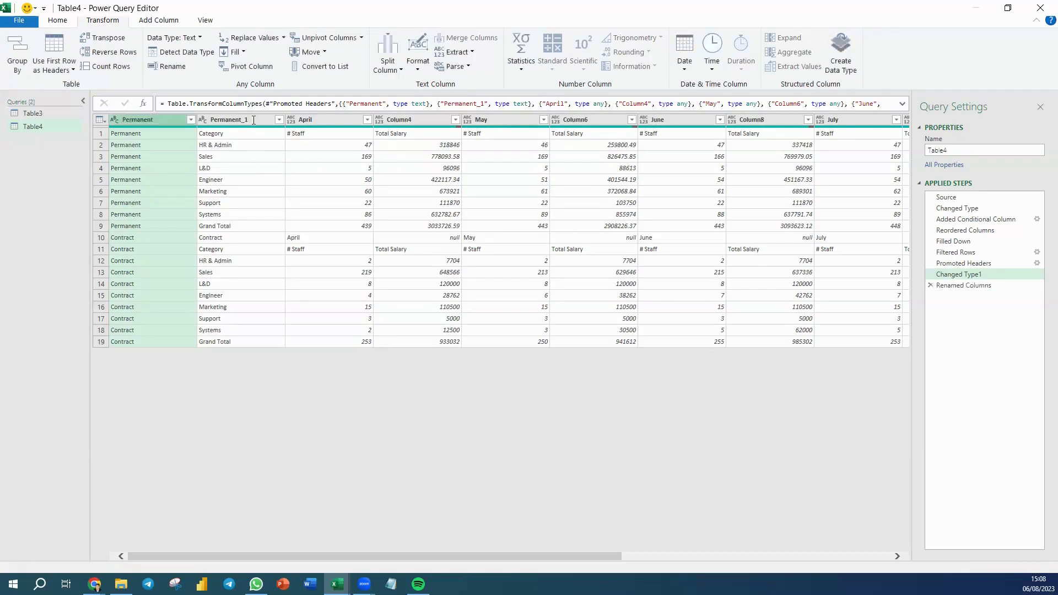
{"action": "type", "text": "Category"}
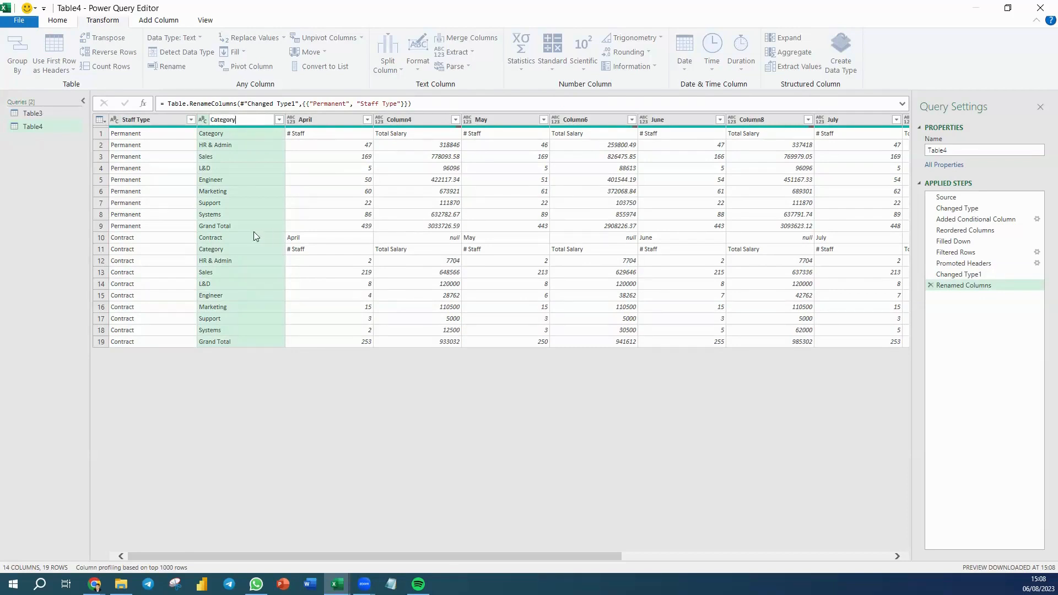
{"action": "key", "text": "Return"}
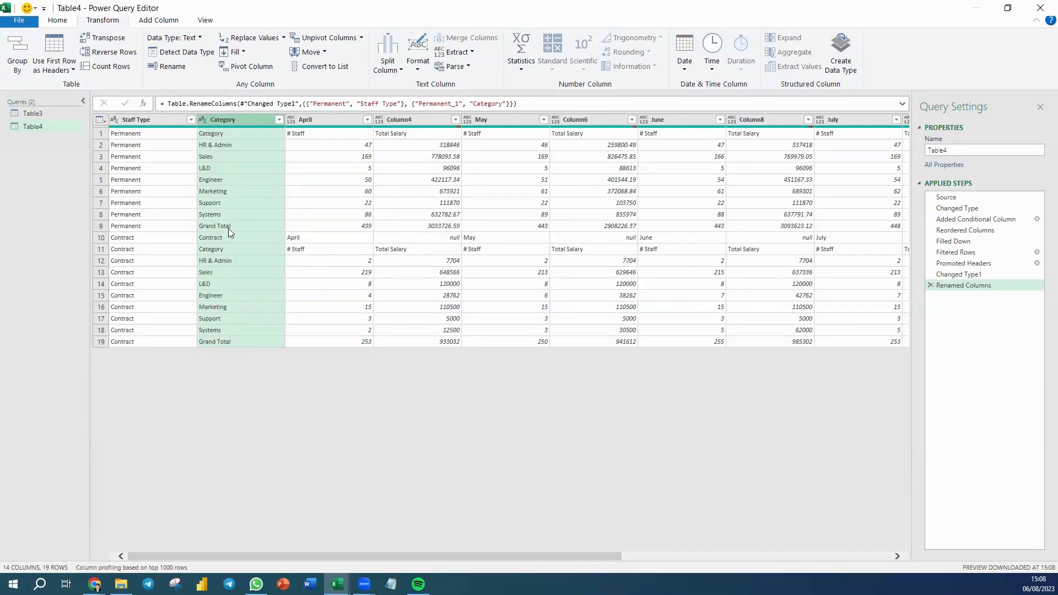
Filter the Category, Contract and Grand Total rows out of the Category column.
{"action": "left_click", "coordinate": [279, 120]}
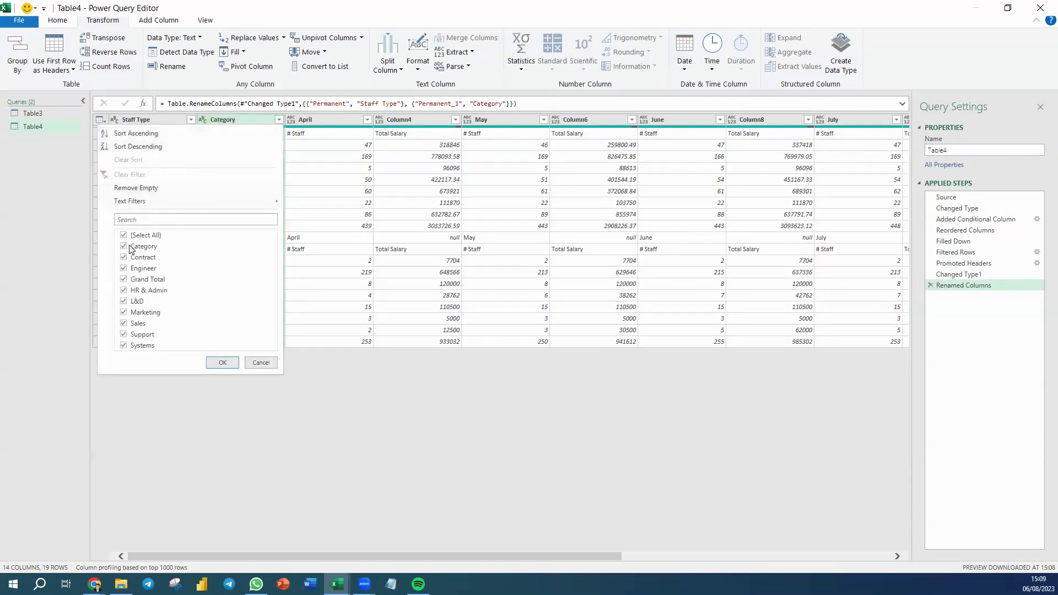
{"action": "left_click", "coordinate": [124, 246]}
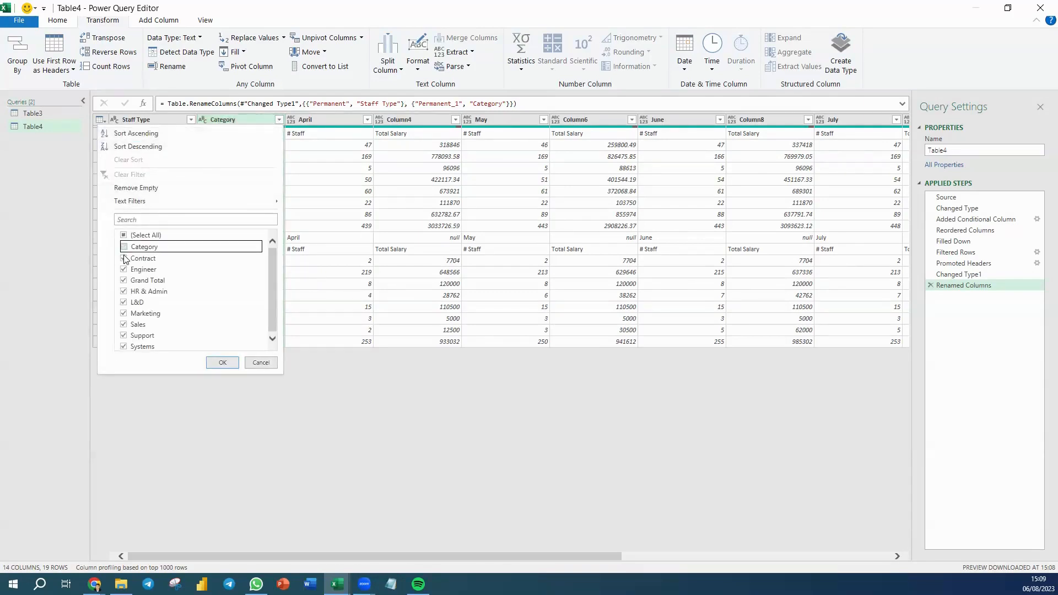
{"action": "left_click", "coordinate": [125, 260]}
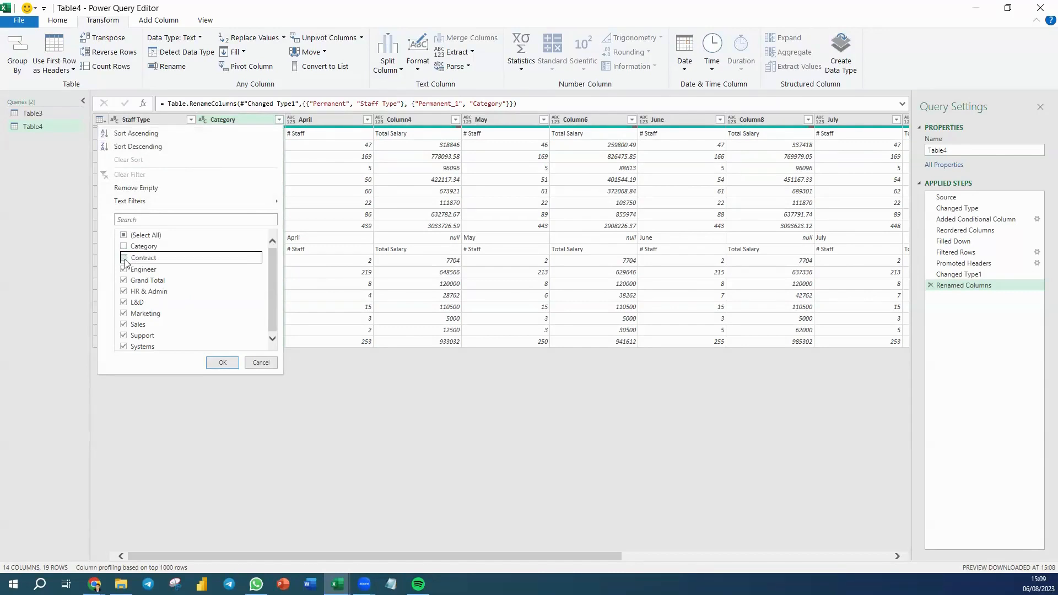
{"action": "left_click", "coordinate": [124, 280]}
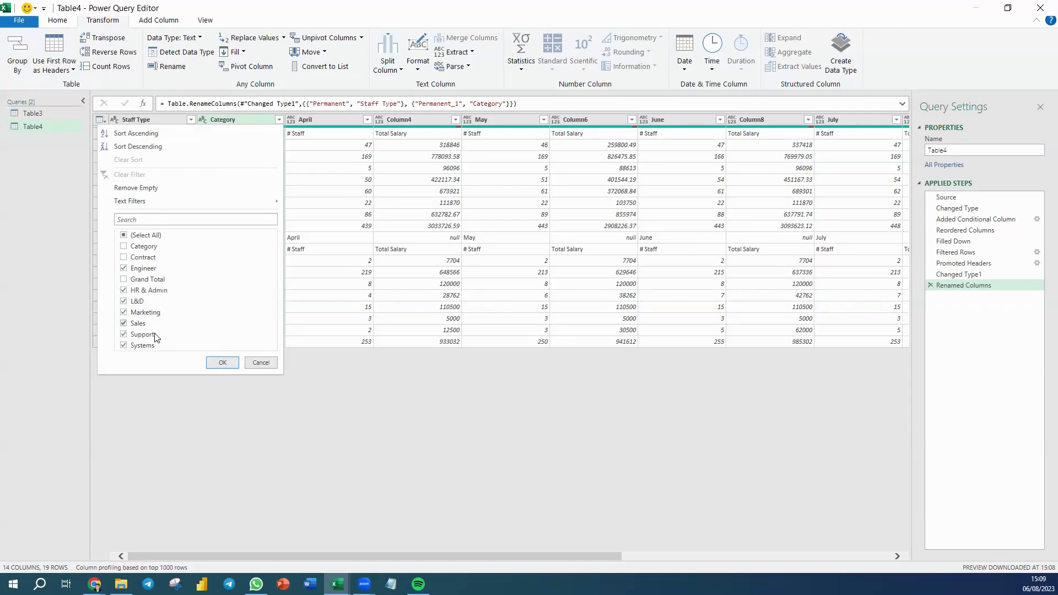
{"action": "left_click", "coordinate": [221, 364]}
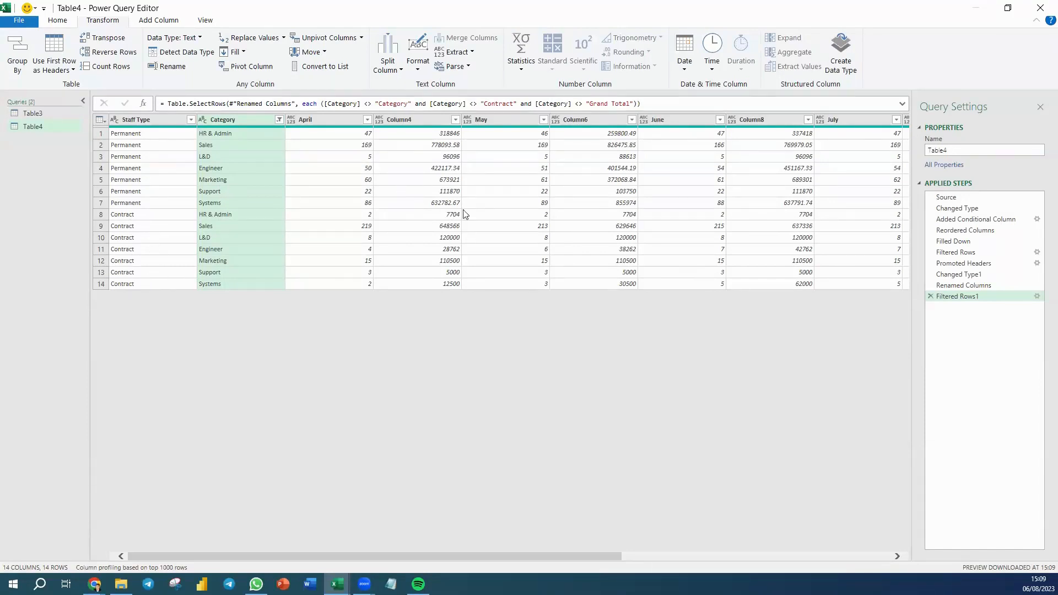
Merge the April and Column4 columns with a colon separator into a column named Apr.
{"action": "left_click", "coordinate": [361, 170]}
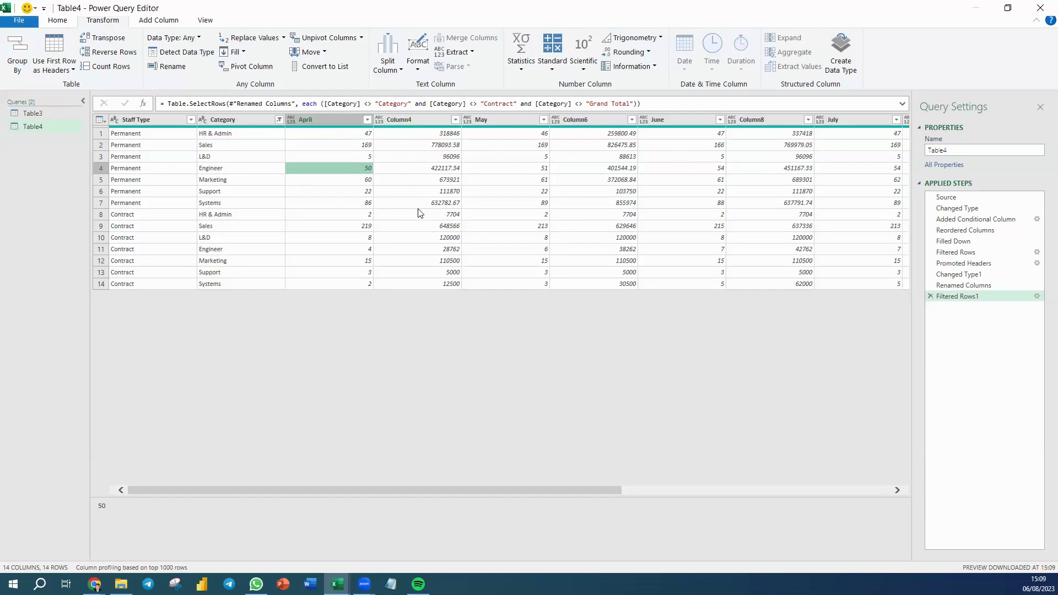
{"action": "left_click", "coordinate": [355, 118]}
{"action": "left_click", "coordinate": [408, 119], "text": "shift"}
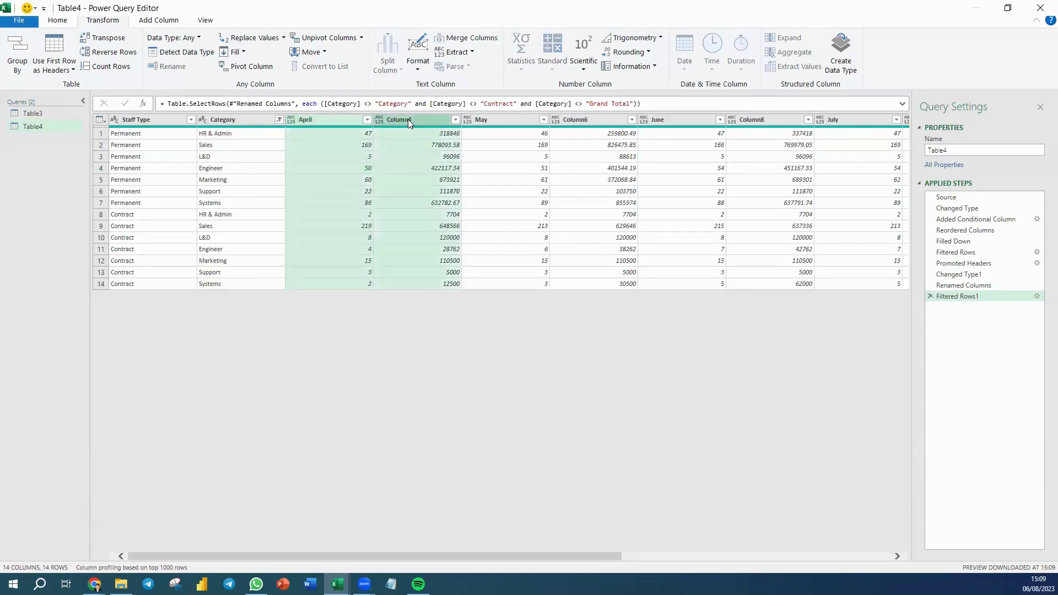
{"action": "right_click", "coordinate": [408, 119]}
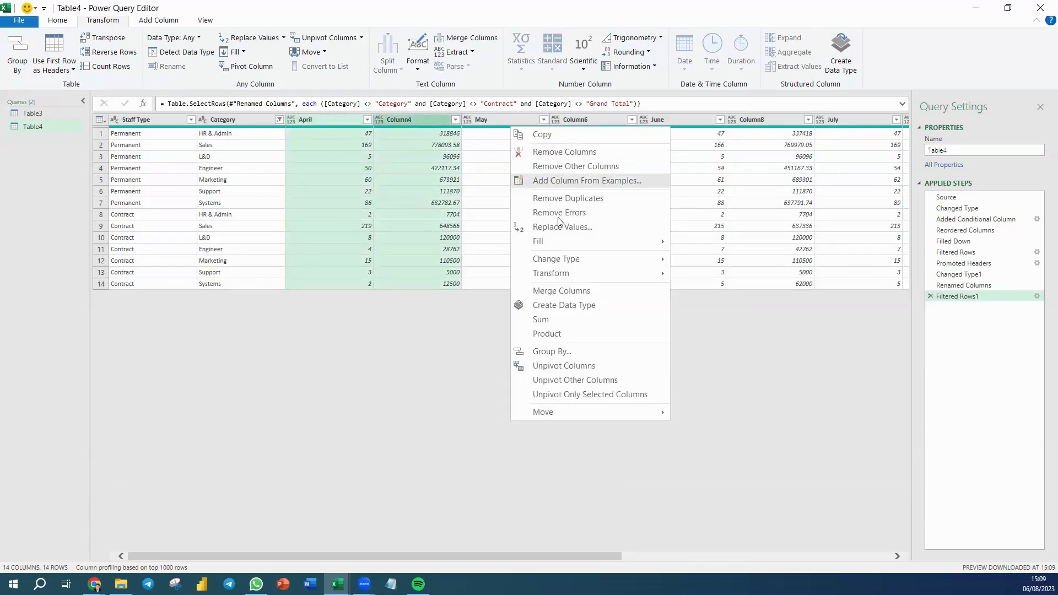
{"action": "left_click", "coordinate": [585, 292]}
{"action": "left_click", "coordinate": [400, 283]}
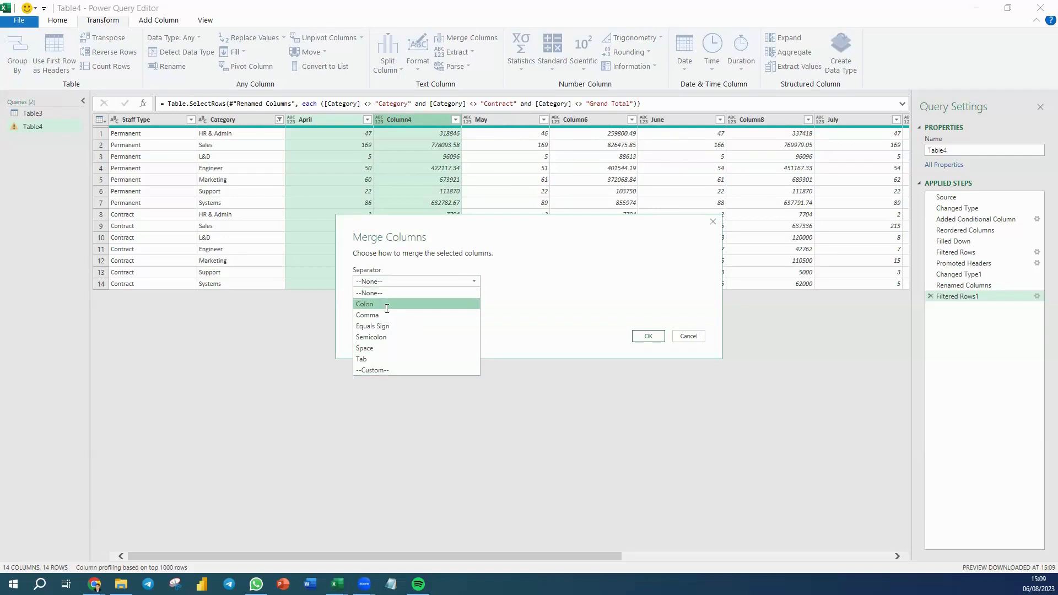
{"action": "left_click", "coordinate": [387, 305]}
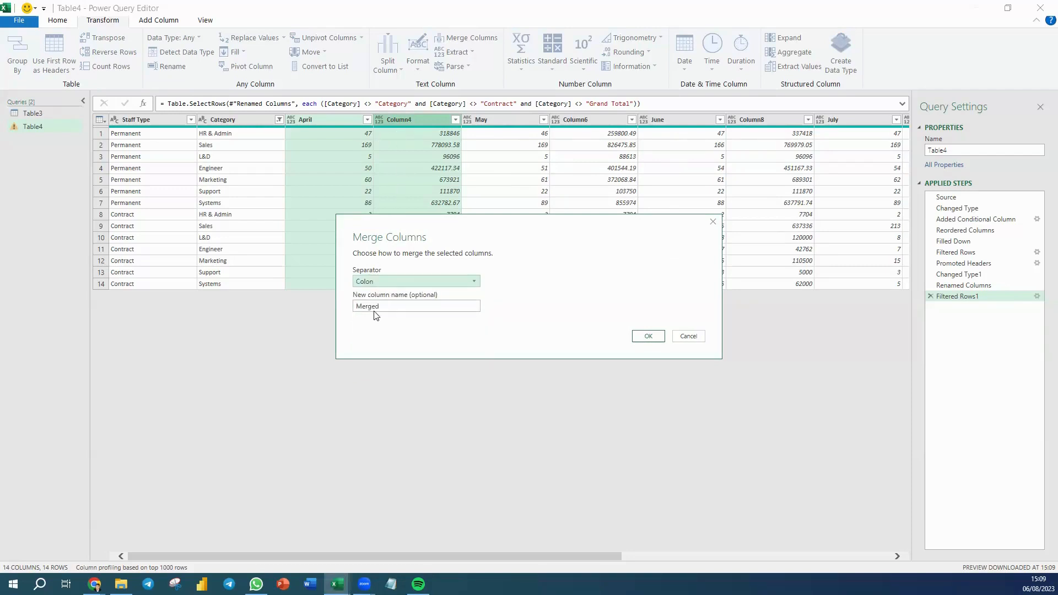
{"action": "left_click_drag", "start_coordinate": [380, 307], "coordinate": [321, 304]}
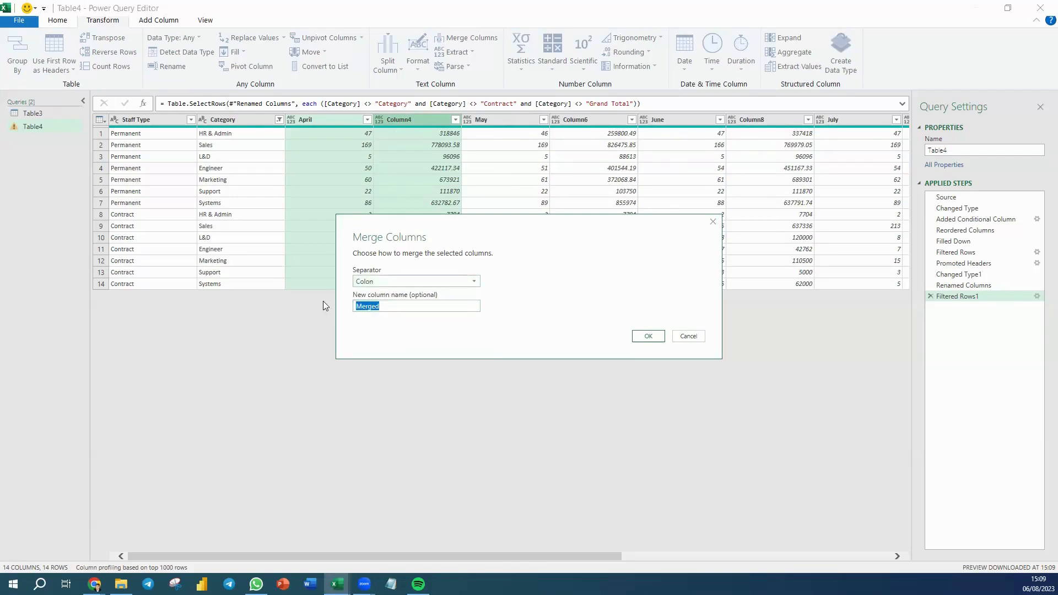
{"action": "type", "text": "Apr"}
{"action": "left_click", "coordinate": [652, 338]}
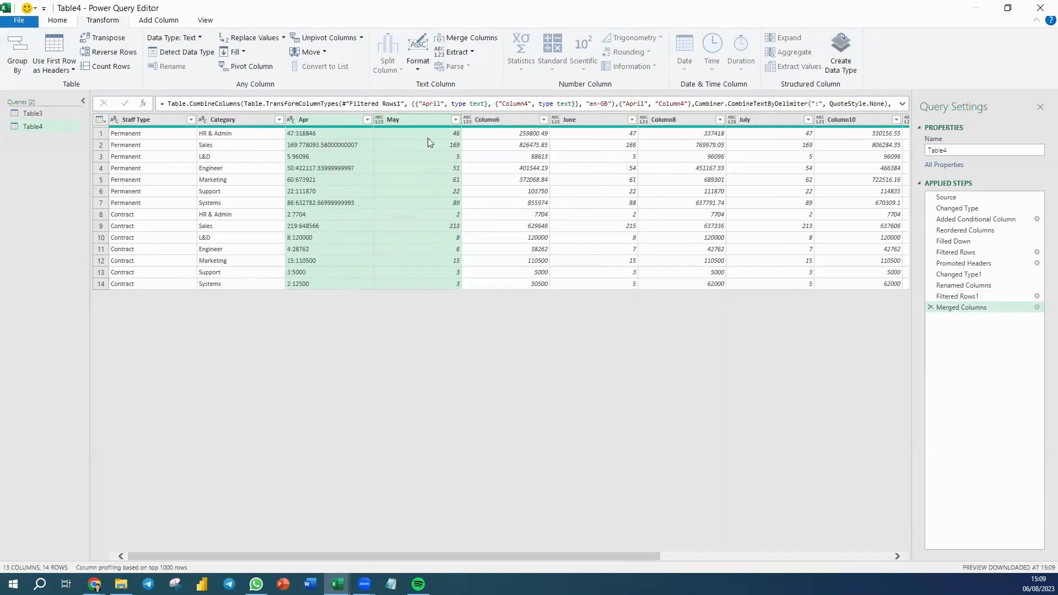
Merge the May and Column6 columns with a colon separator into a column named May.
{"action": "left_click", "coordinate": [431, 119]}
{"action": "left_click", "coordinate": [503, 120], "text": "ctrl"}
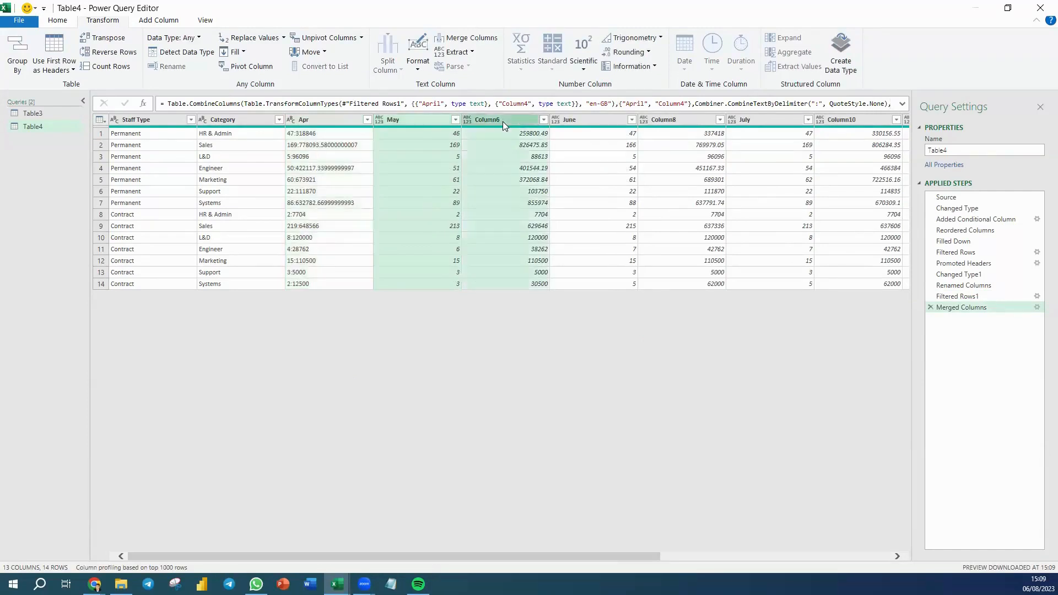
{"action": "right_click", "coordinate": [503, 121]}
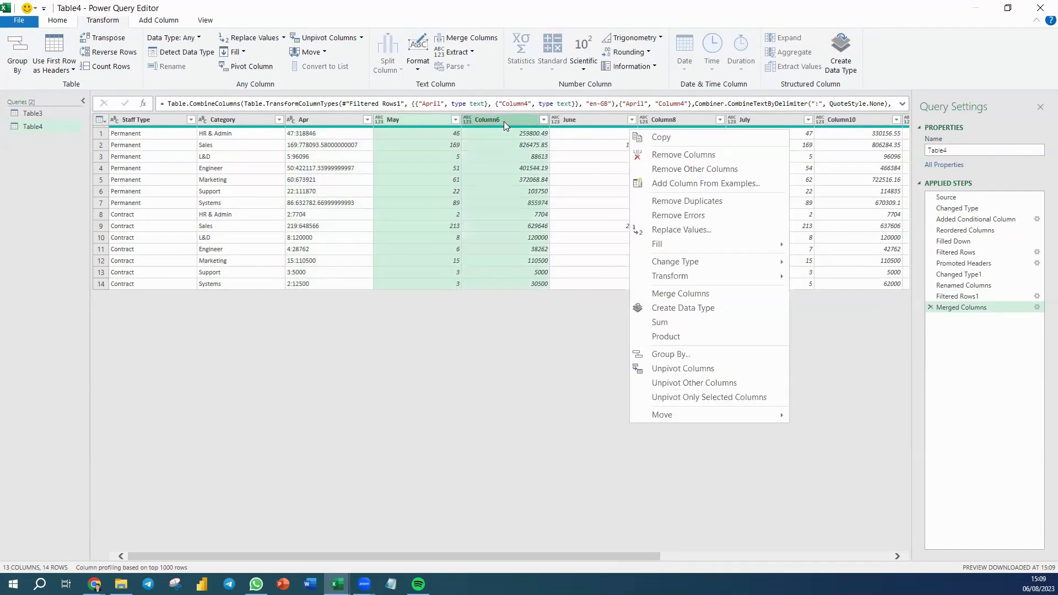
{"action": "left_click", "coordinate": [683, 299]}
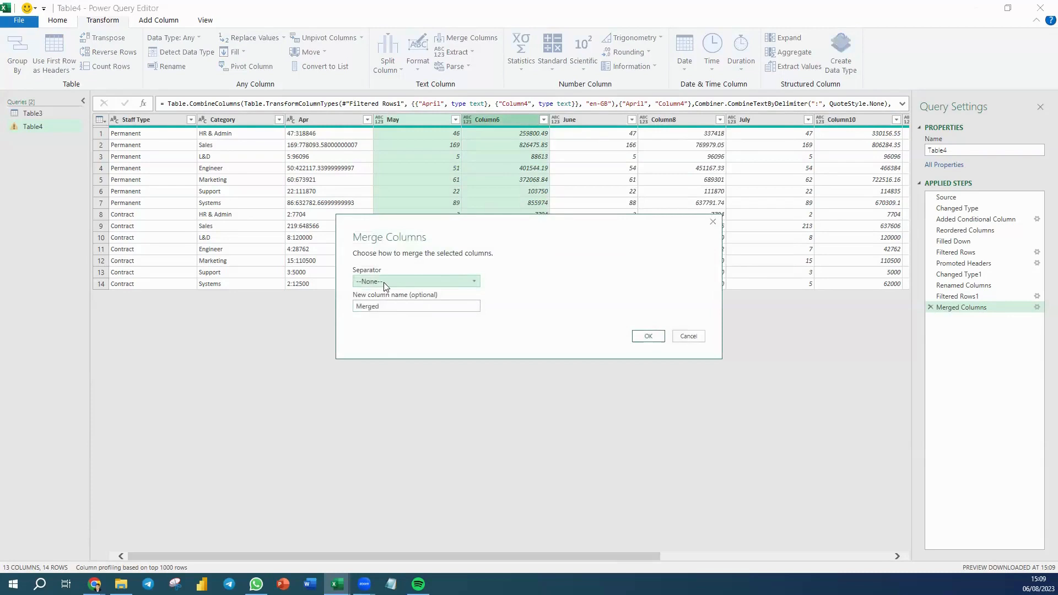
{"action": "left_click", "coordinate": [384, 282]}
{"action": "left_click", "coordinate": [388, 303]}
{"action": "left_click", "coordinate": [392, 306]}
{"action": "left_click_drag", "start_coordinate": [389, 307], "coordinate": [321, 311]}
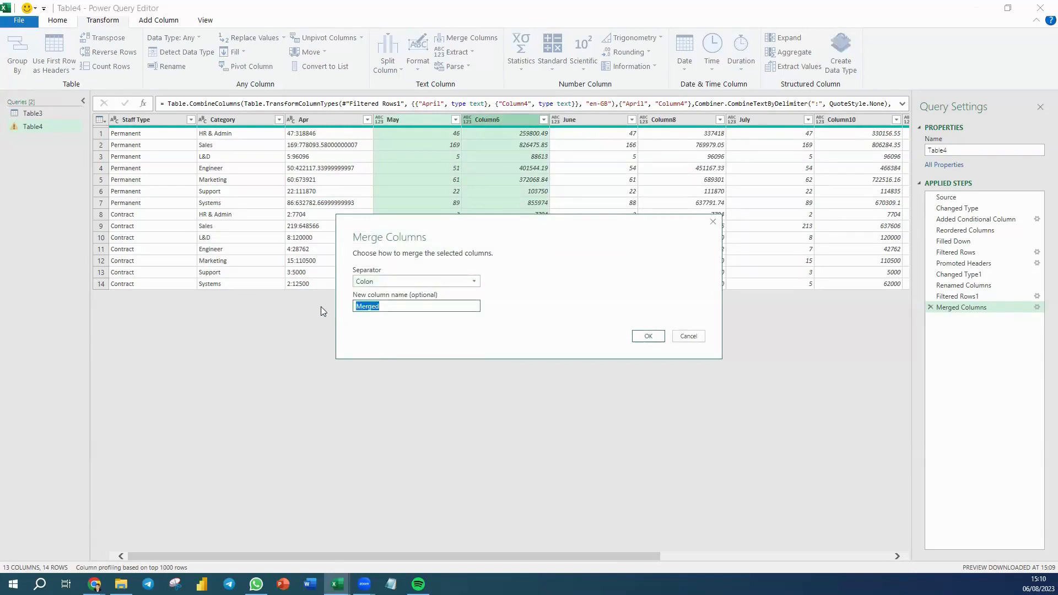
{"action": "type", "text": "may"}
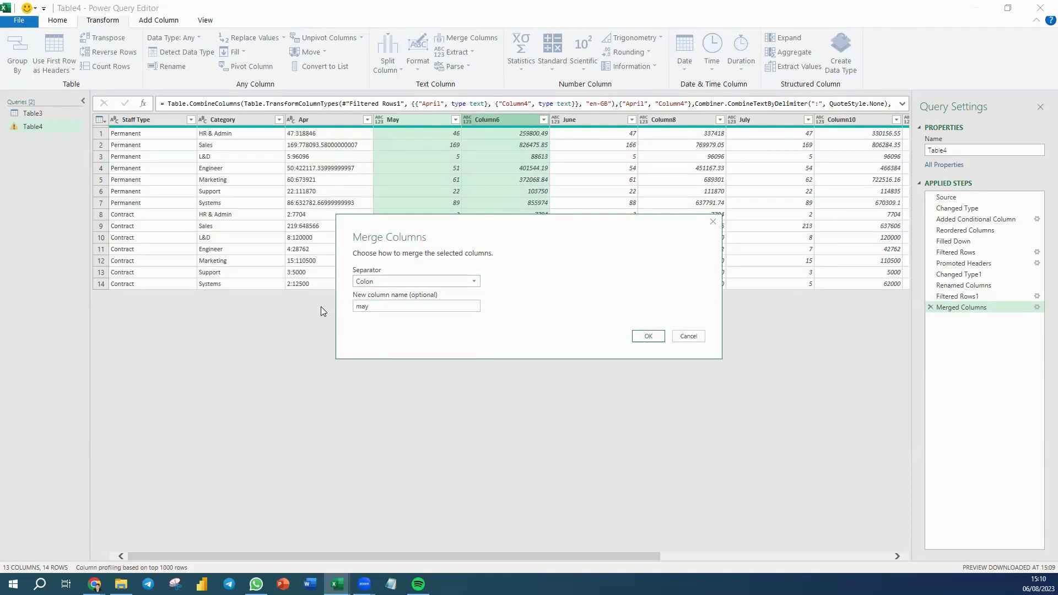
{"action": "key", "text": "BackSpace"}
{"action": "key", "text": "BackSpace"}
{"action": "key", "text": "BackSpace"}
{"action": "type", "text": "May"}
{"action": "left_click", "coordinate": [641, 336]}
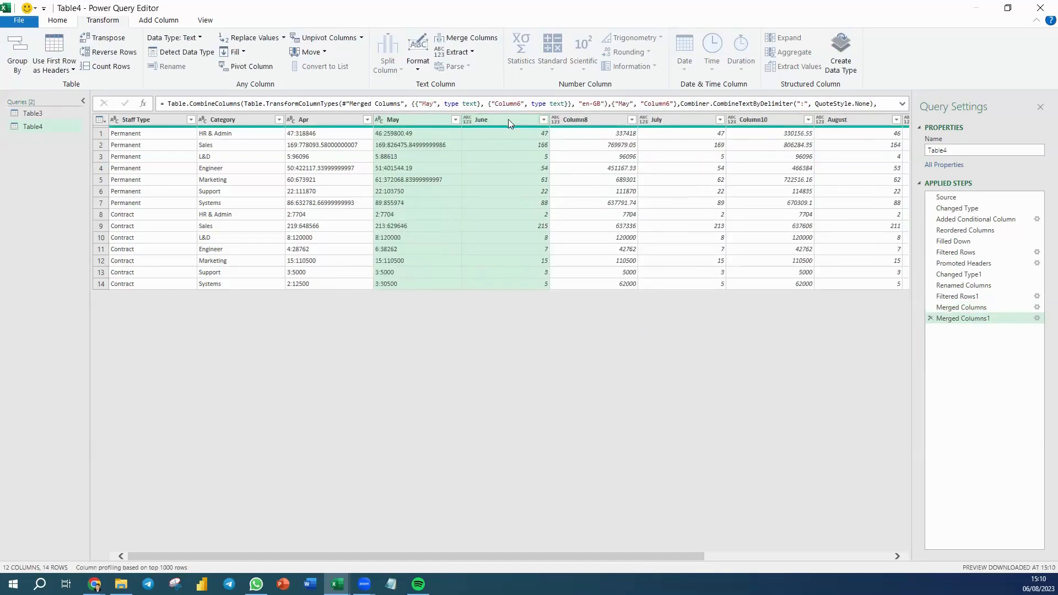
Merge the June and Column8 columns with a colon separator into a column named Jun.
{"action": "left_click", "coordinate": [532, 123]}
{"action": "left_click", "coordinate": [591, 120], "text": "ctrl"}
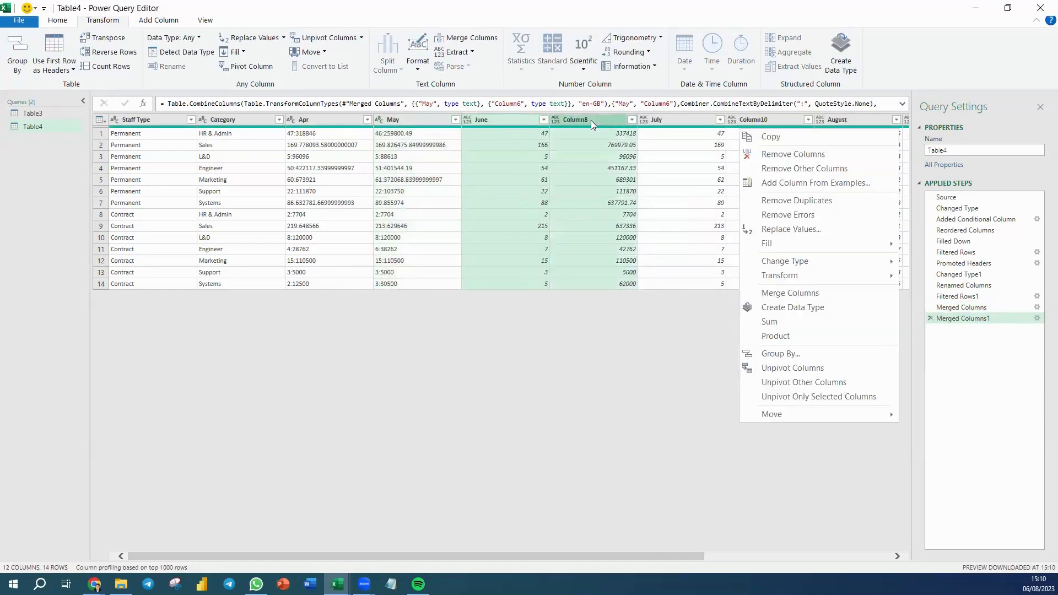
{"action": "right_click", "coordinate": [591, 120]}
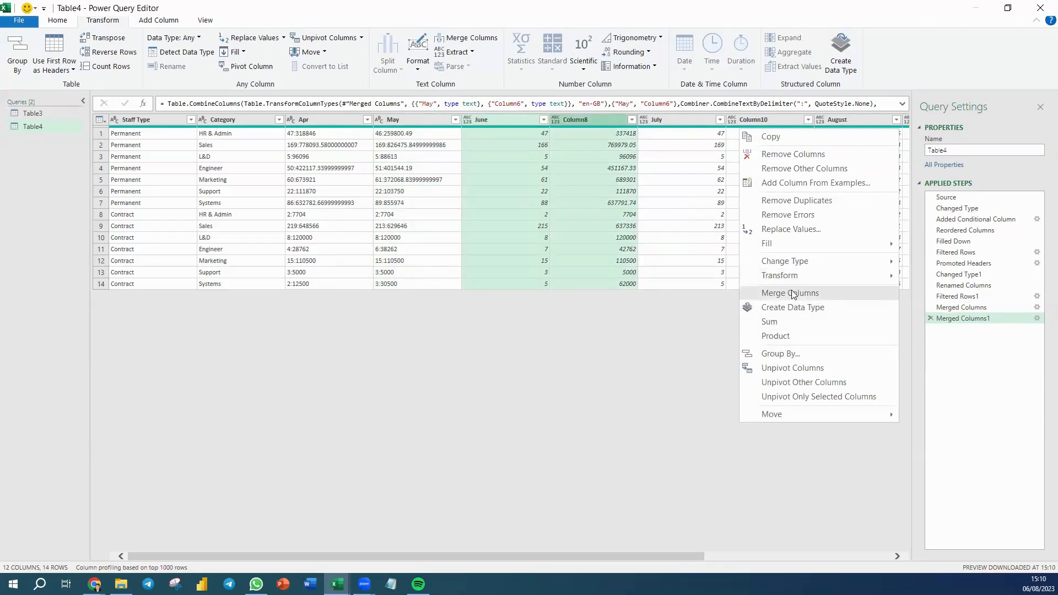
{"action": "left_click", "coordinate": [783, 293]}
{"action": "left_click", "coordinate": [429, 282]}
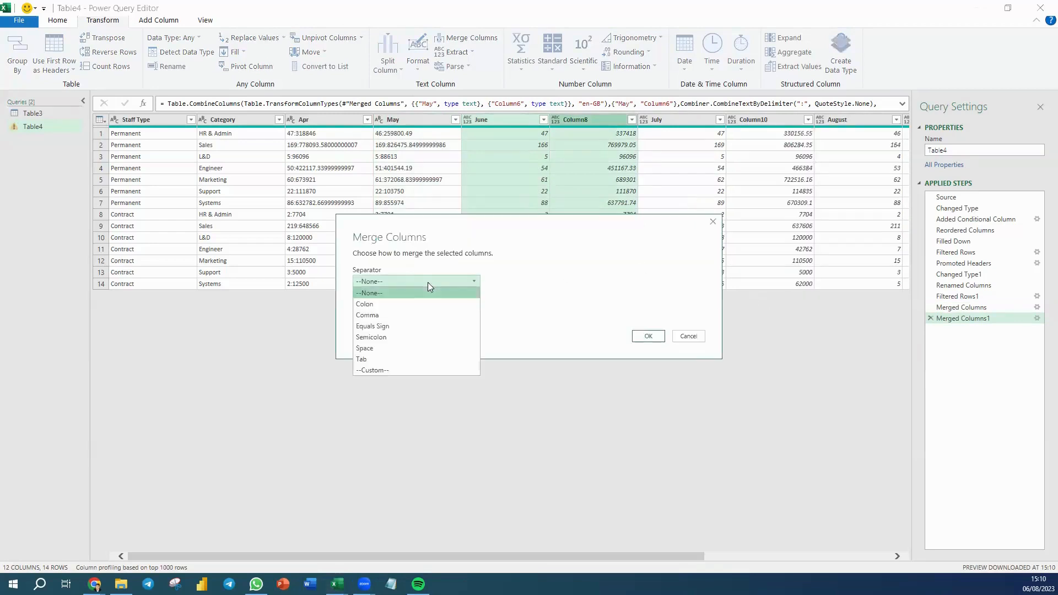
{"action": "left_click", "coordinate": [423, 301]}
{"action": "left_click_drag", "start_coordinate": [411, 307], "coordinate": [329, 304]}
{"action": "type", "text": "Jun"}
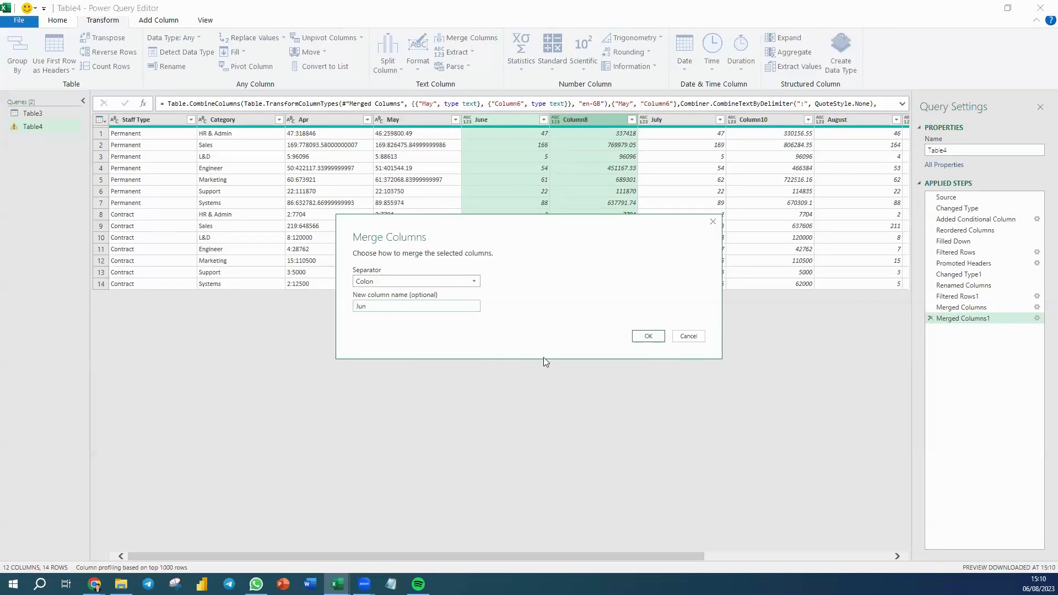
{"action": "left_click", "coordinate": [648, 336]}
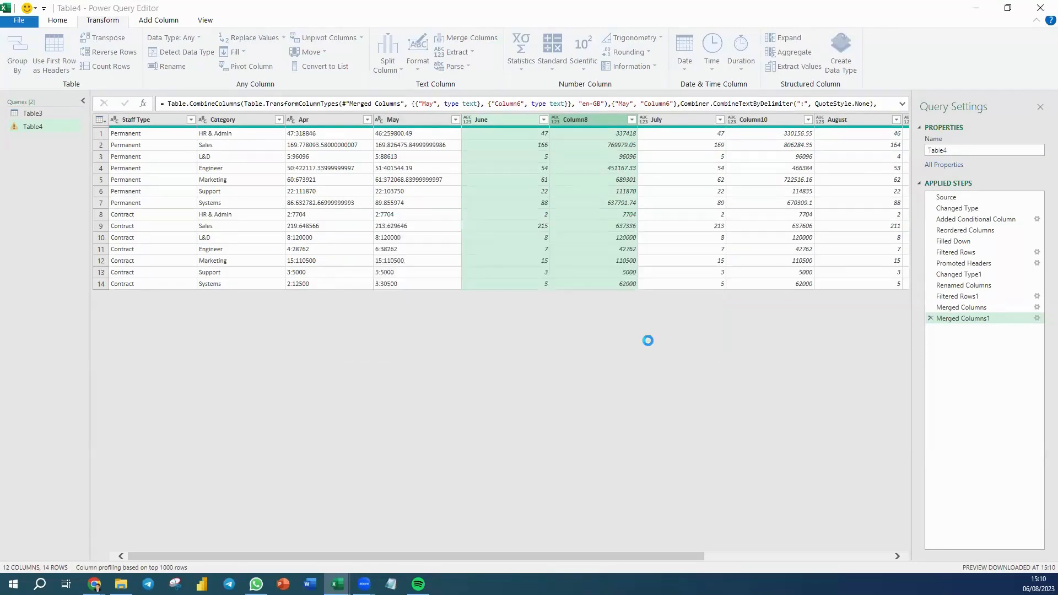
Merge the July and Column10 columns with a colon separator into a column named jul.
{"action": "left_click", "coordinate": [605, 119]}
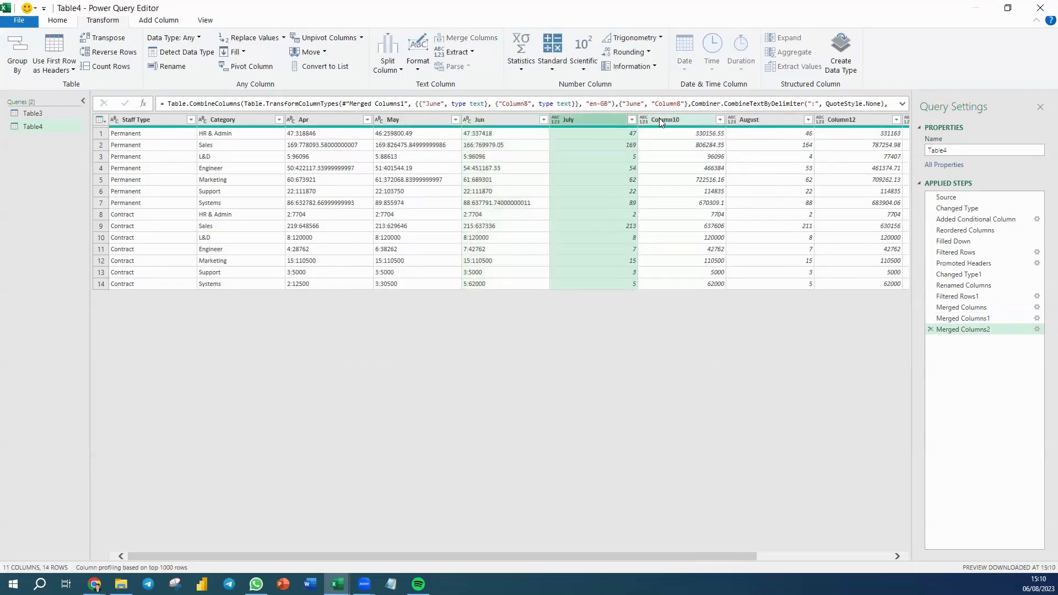
{"action": "left_click", "coordinate": [659, 118], "text": "ctrl"}
{"action": "right_click", "coordinate": [659, 118]}
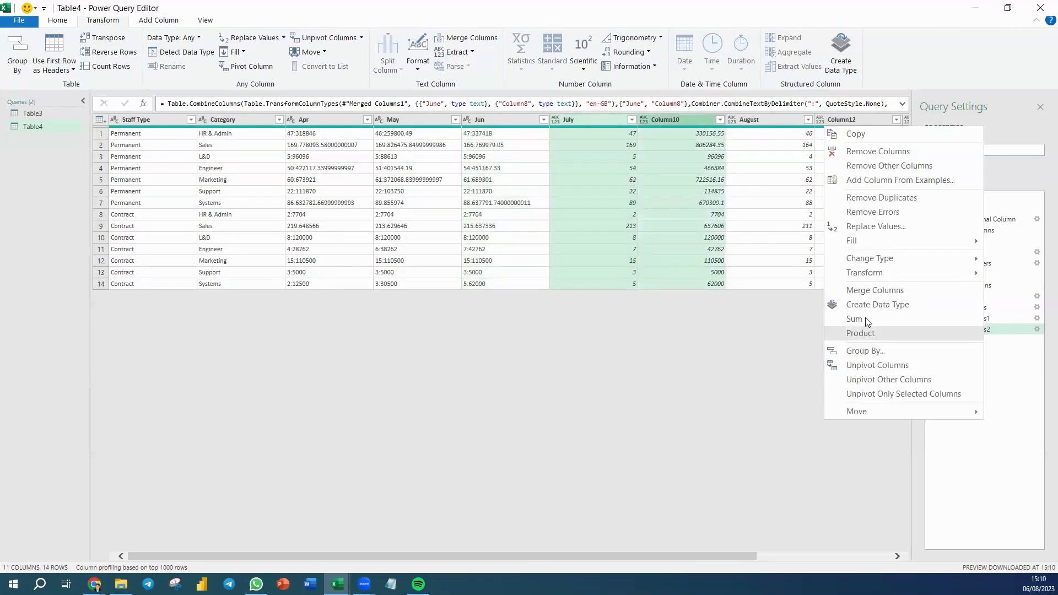
{"action": "left_click", "coordinate": [860, 290]}
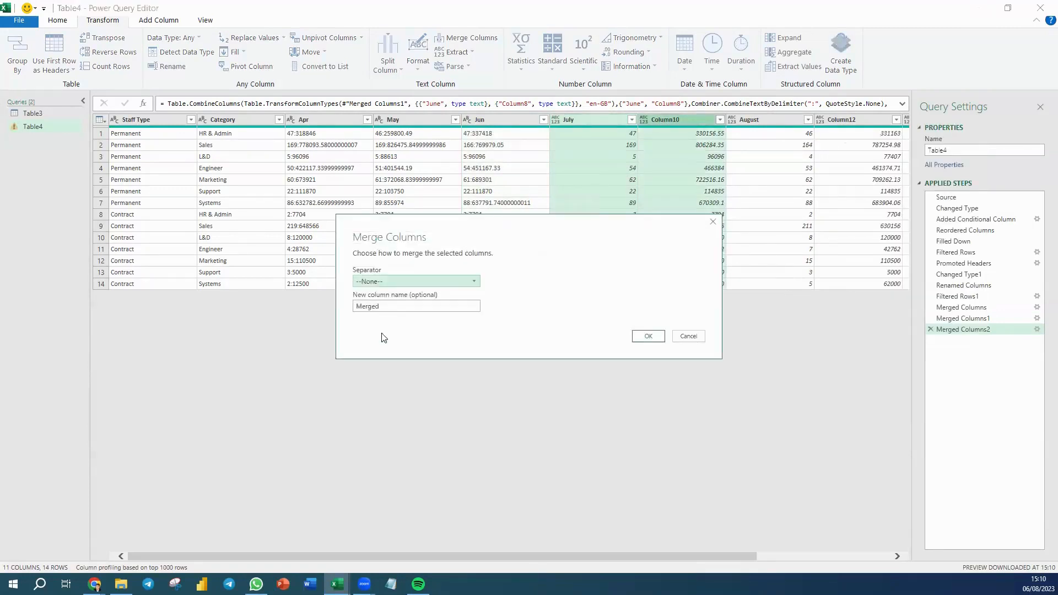
{"action": "left_click", "coordinate": [386, 281]}
{"action": "left_click", "coordinate": [383, 304]}
{"action": "left_click_drag", "start_coordinate": [380, 307], "coordinate": [338, 308]}
{"action": "type", "text": "ju"}
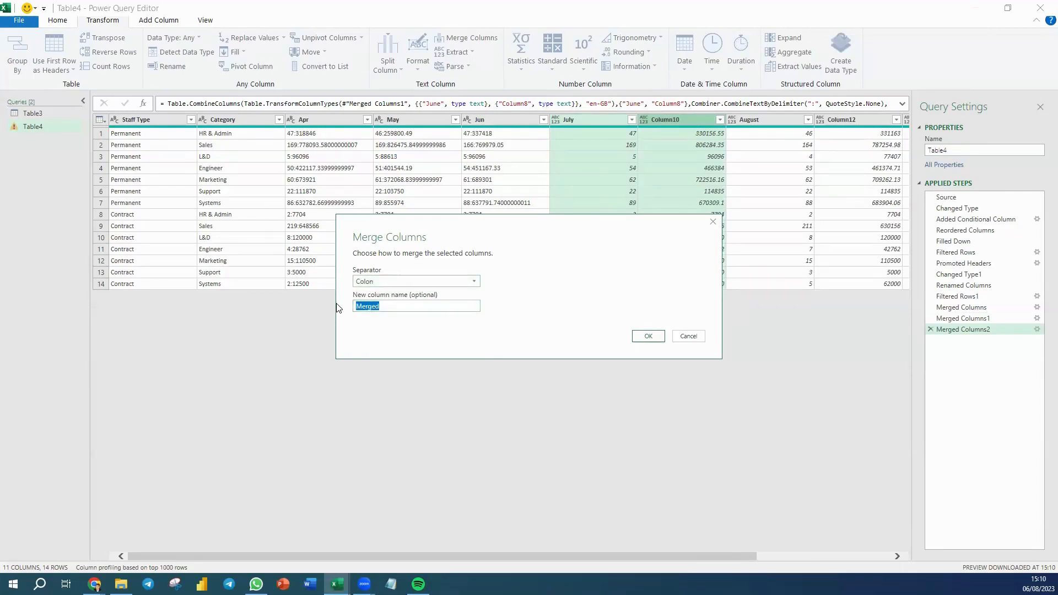
{"action": "type", "text": "l"}
{"action": "key", "text": "Return"}
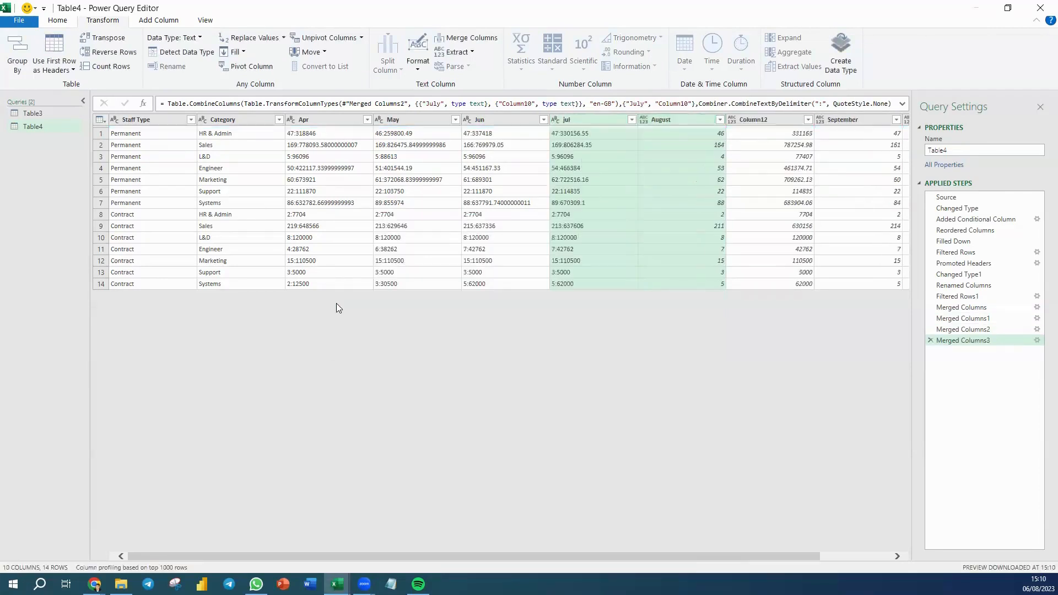
Merge the August and Column12 columns with a colon separator into a column named Aug.
{"action": "left_click", "coordinate": [685, 120]}
{"action": "left_click", "coordinate": [750, 120], "text": "ctrl"}
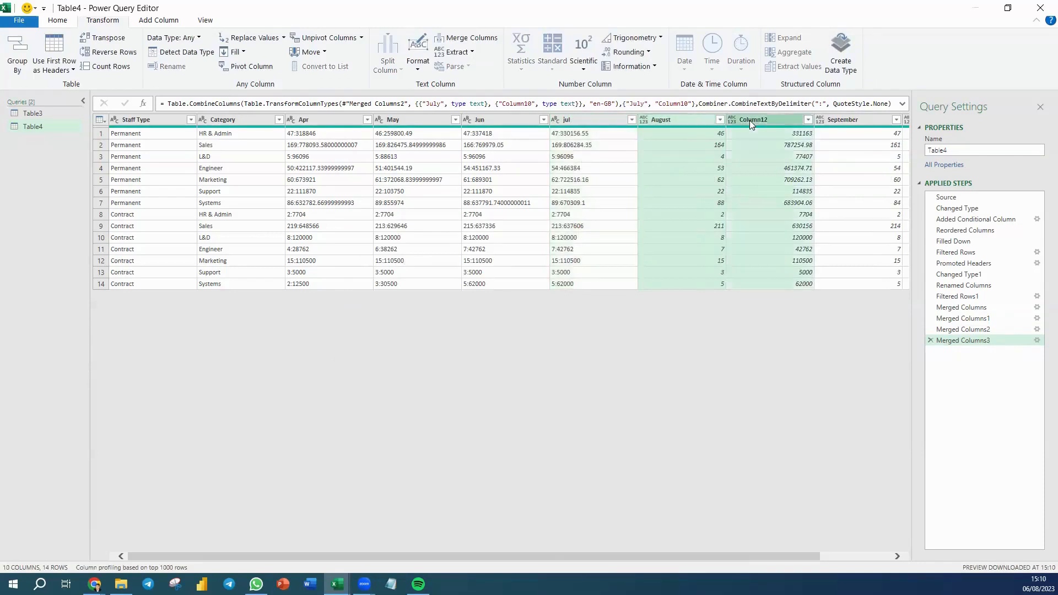
{"action": "right_click", "coordinate": [693, 121]}
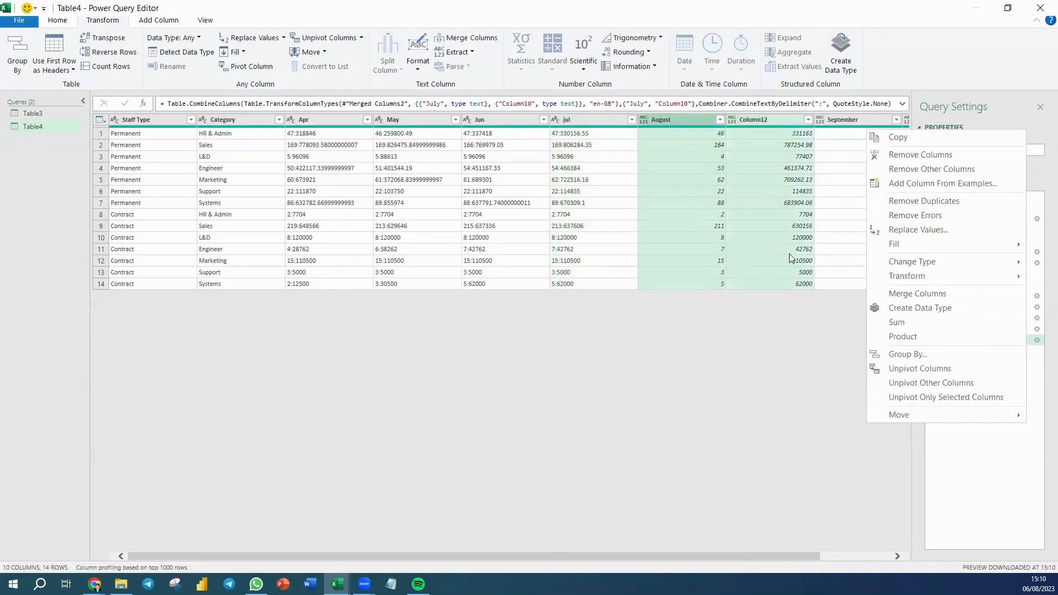
{"action": "left_click", "coordinate": [906, 295]}
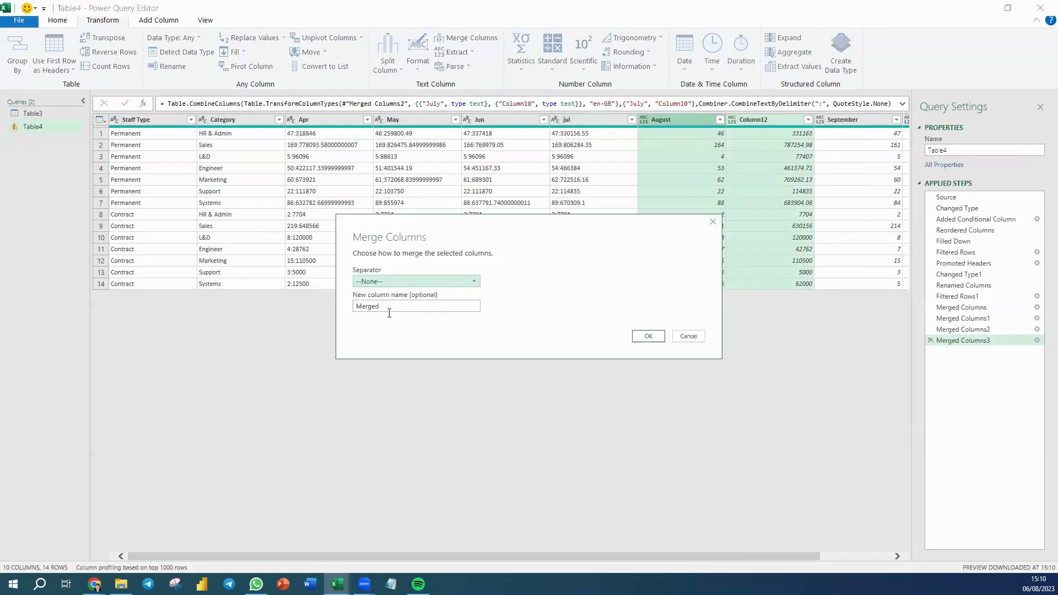
{"action": "left_click", "coordinate": [377, 287]}
{"action": "left_click", "coordinate": [370, 304]}
{"action": "left_click_drag", "start_coordinate": [380, 307], "coordinate": [338, 305]}
{"action": "type", "text": "Aug"}
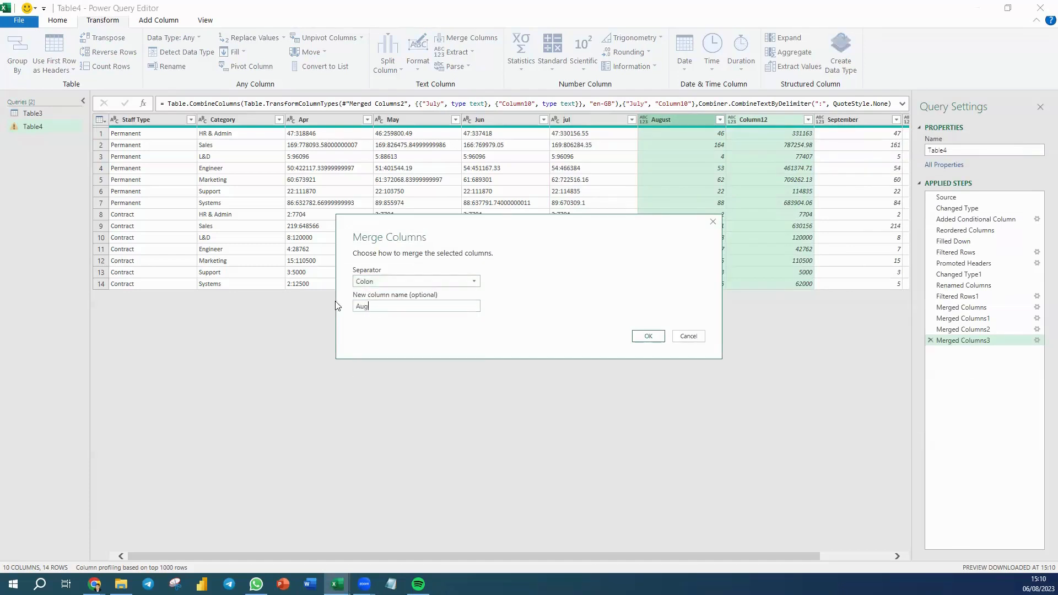
{"action": "key", "text": "Return"}
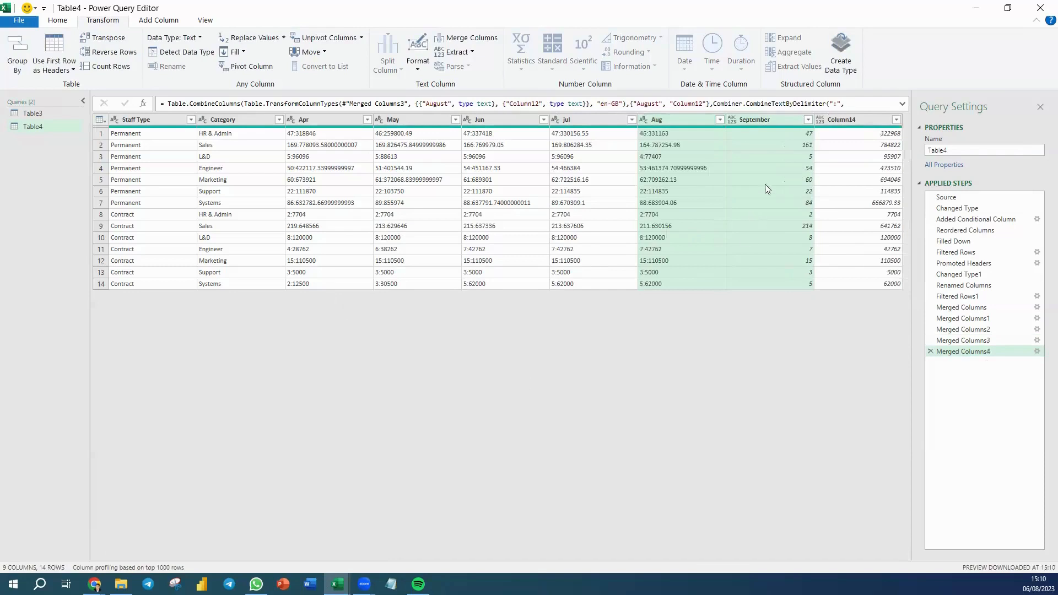
Merge the September and Column14 columns with a colon separator into a column named Sep.
{"action": "left_click", "coordinate": [788, 117]}
{"action": "left_click", "coordinate": [872, 131]}
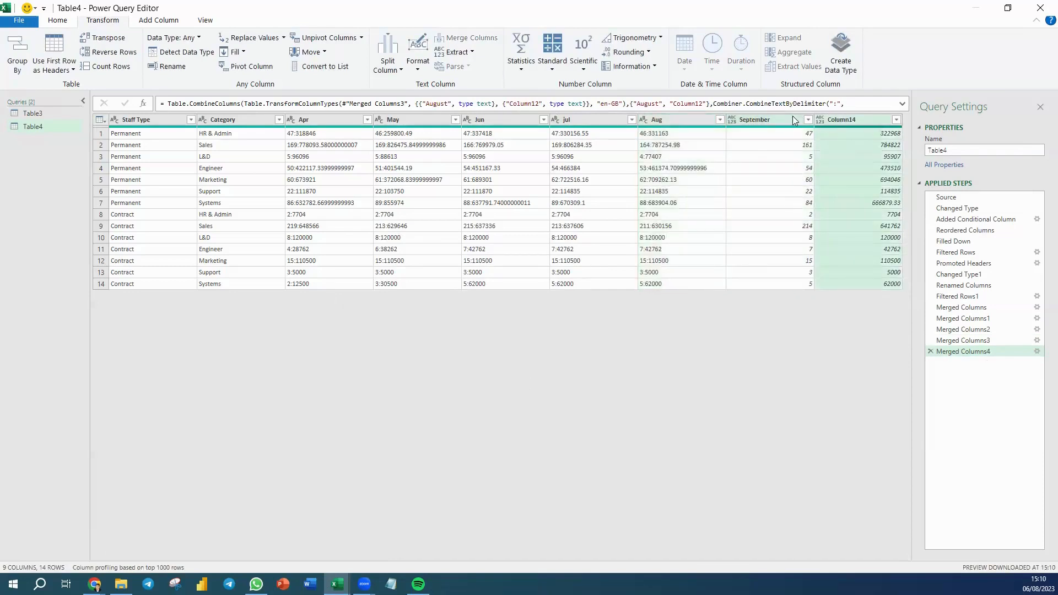
{"action": "left_click", "coordinate": [792, 116]}
{"action": "left_click", "coordinate": [860, 124], "text": "ctrl"}
{"action": "right_click", "coordinate": [759, 123]}
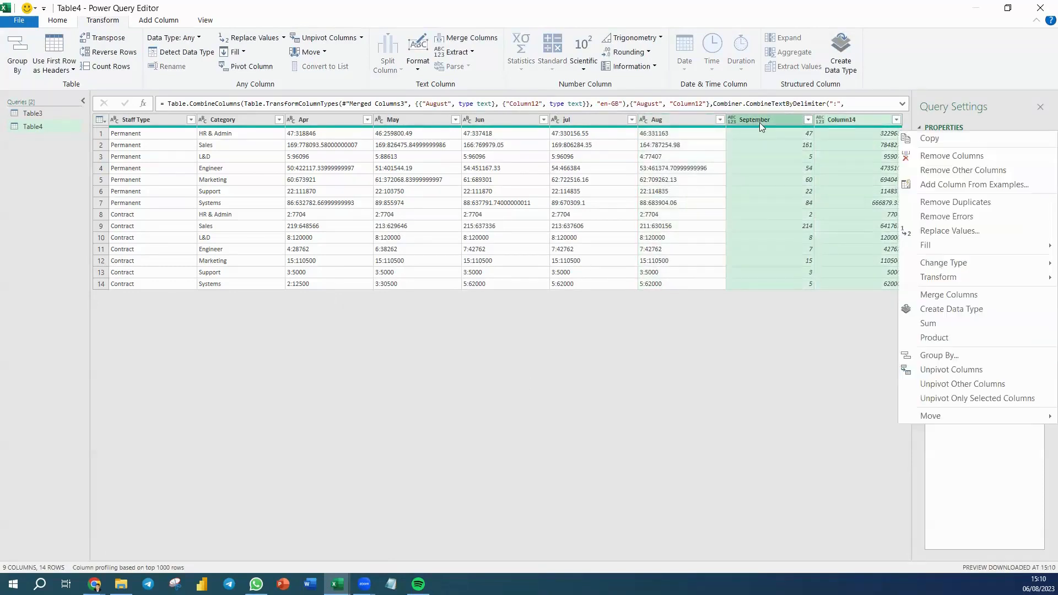
{"action": "left_click", "coordinate": [932, 297]}
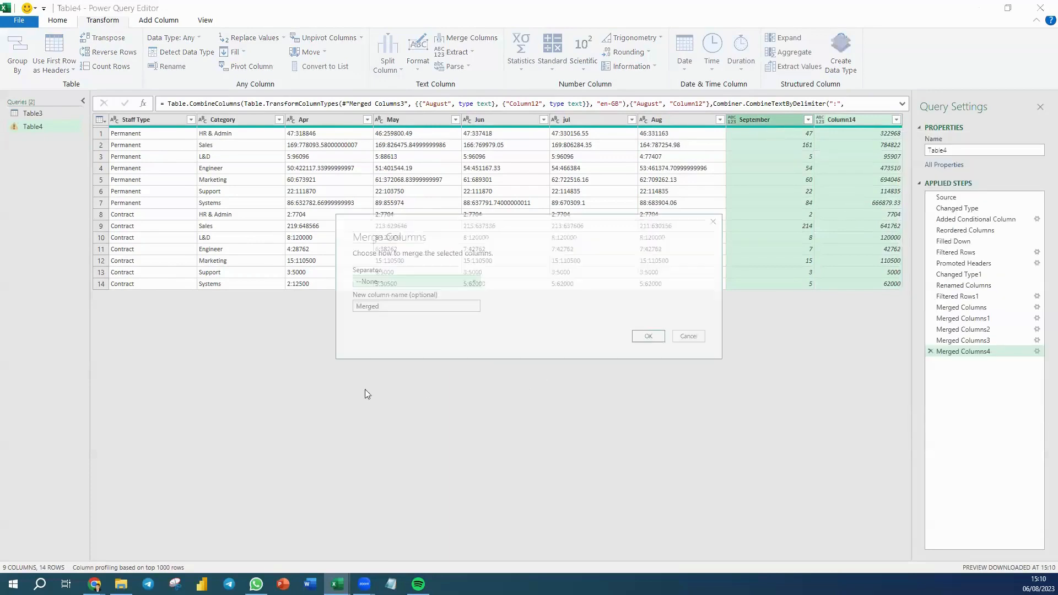
{"action": "left_click", "coordinate": [377, 282]}
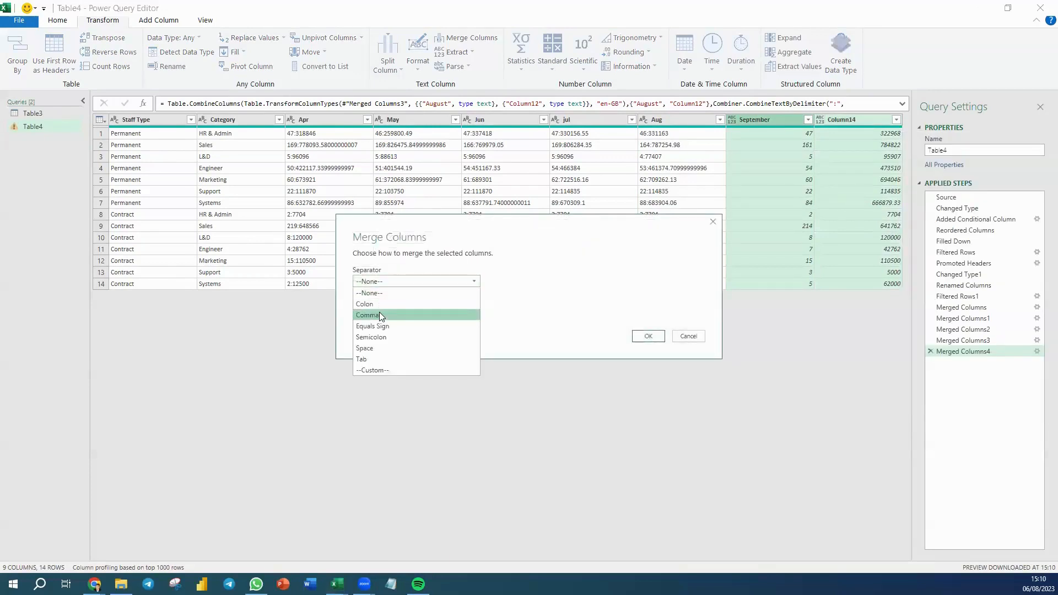
{"action": "left_click", "coordinate": [382, 302]}
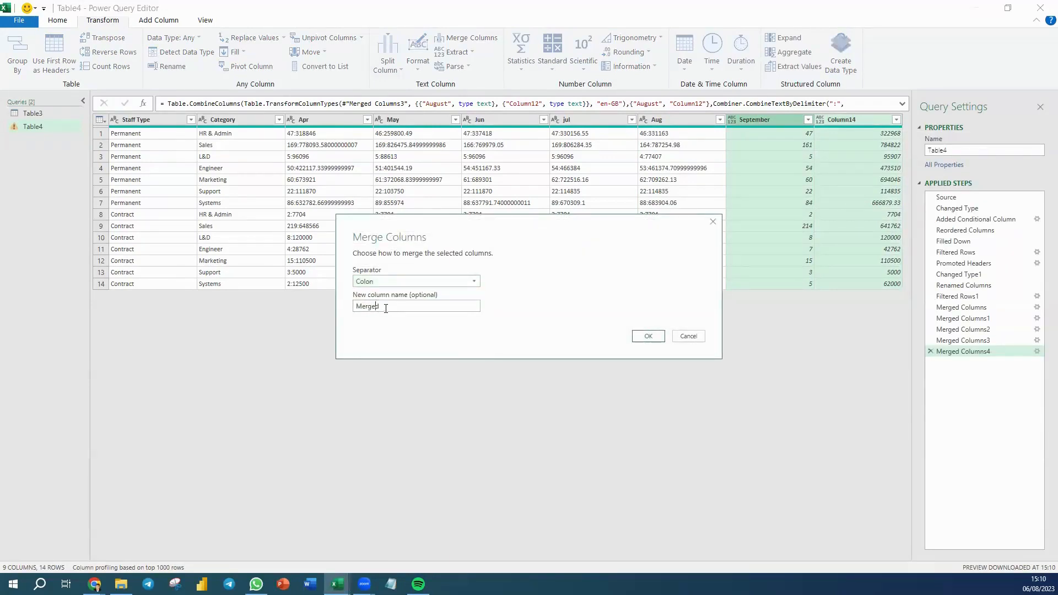
{"action": "left_click_drag", "start_coordinate": [383, 306], "coordinate": [334, 302]}
{"action": "type", "text": "Sep"}
{"action": "left_click", "coordinate": [648, 336]}
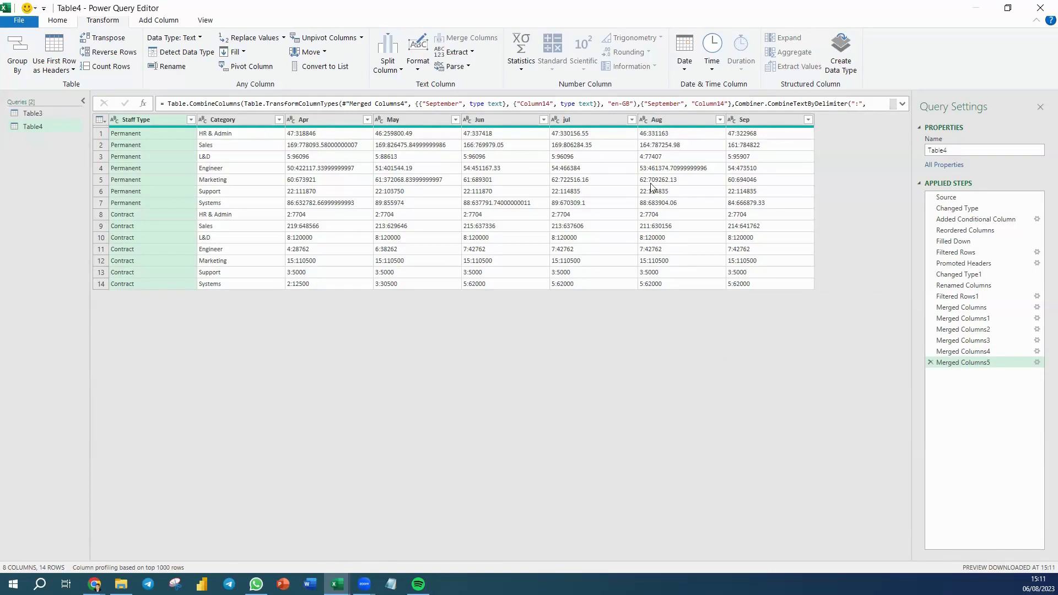
Unpivot all columns other than Staff Type and Category, and rename the resulting Attribute column to Months.
{"action": "left_click", "coordinate": [239, 120], "text": "ctrl"}
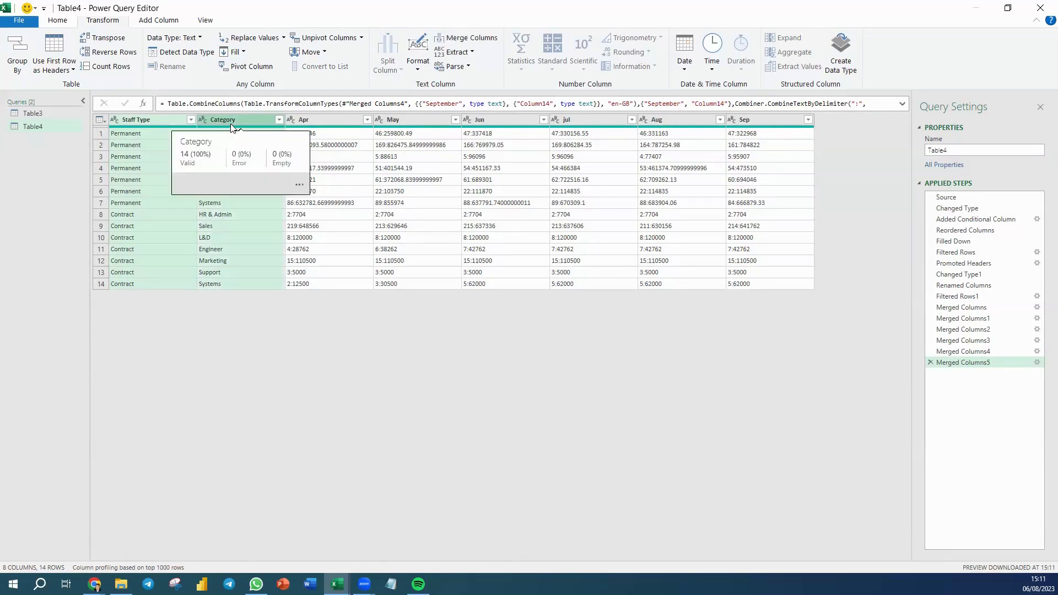
{"action": "right_click", "coordinate": [275, 120]}
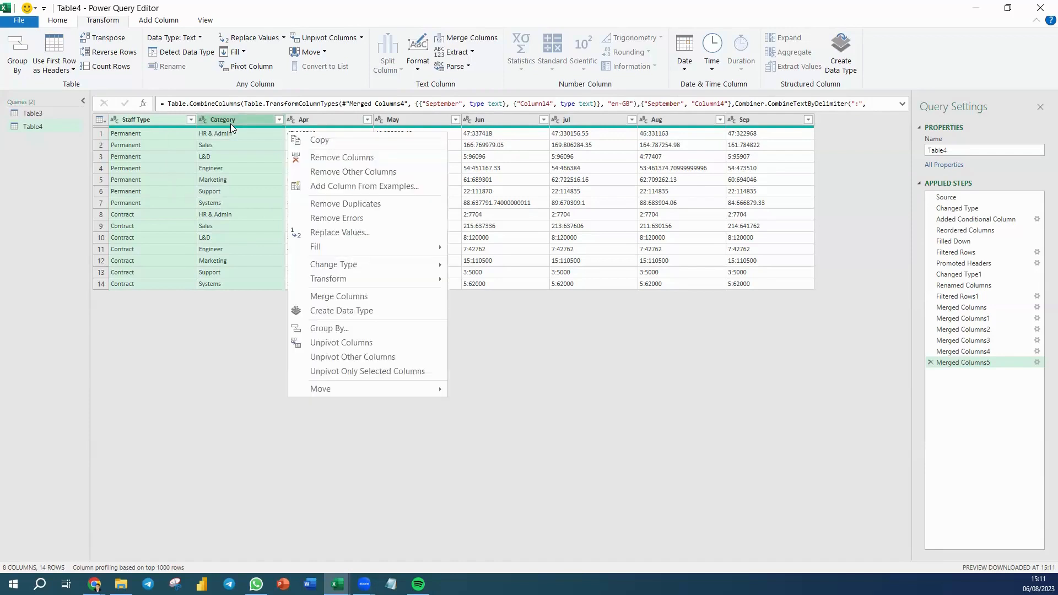
{"action": "left_click", "coordinate": [337, 361]}
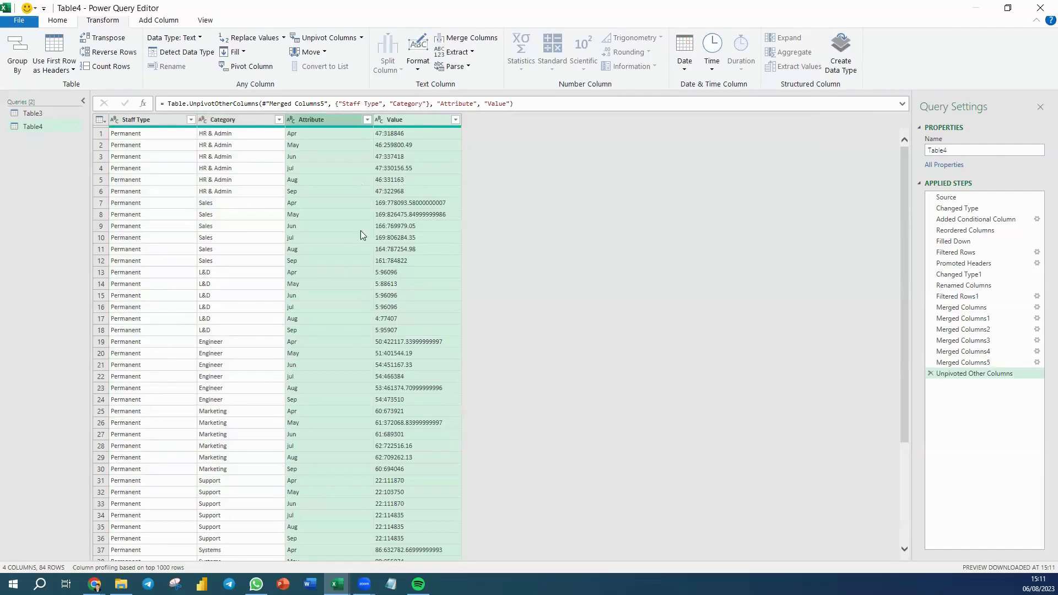
{"action": "double_click", "coordinate": [338, 121]}
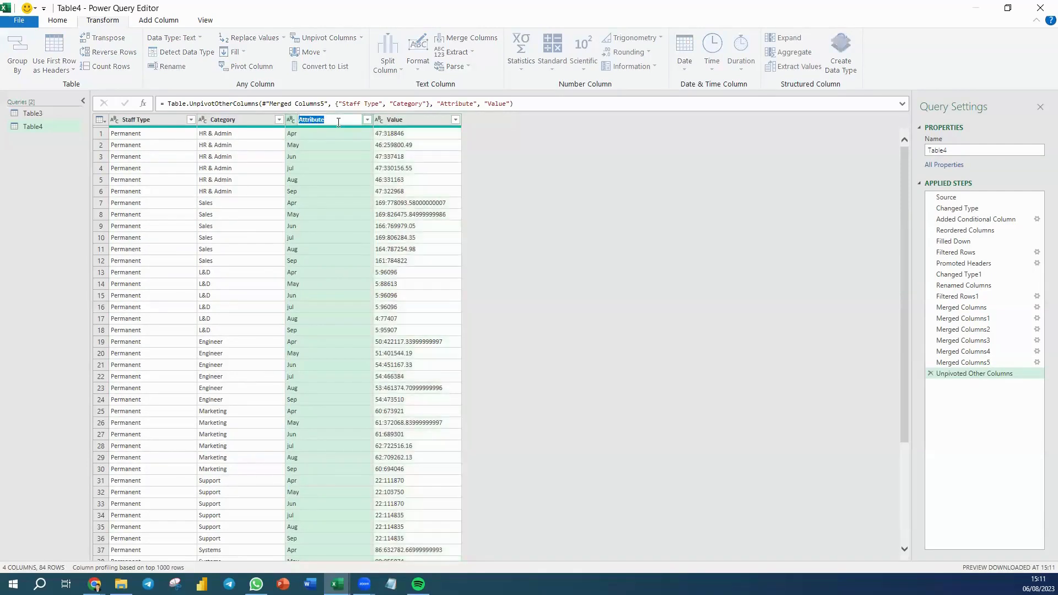
{"action": "type", "text": "Months"}
{"action": "key", "text": "Return"}
Split the Value column by the colon delimiter at each occurrence.
{"action": "right_click", "coordinate": [410, 121]}
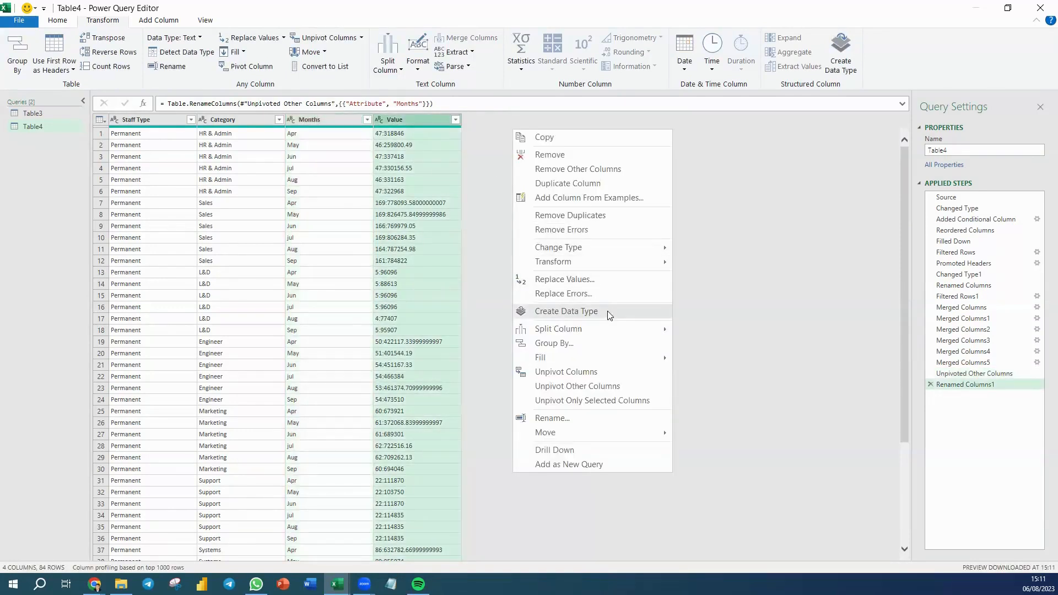
{"action": "mouse_move", "coordinate": [610, 328]}
{"action": "left_click", "coordinate": [705, 329]}
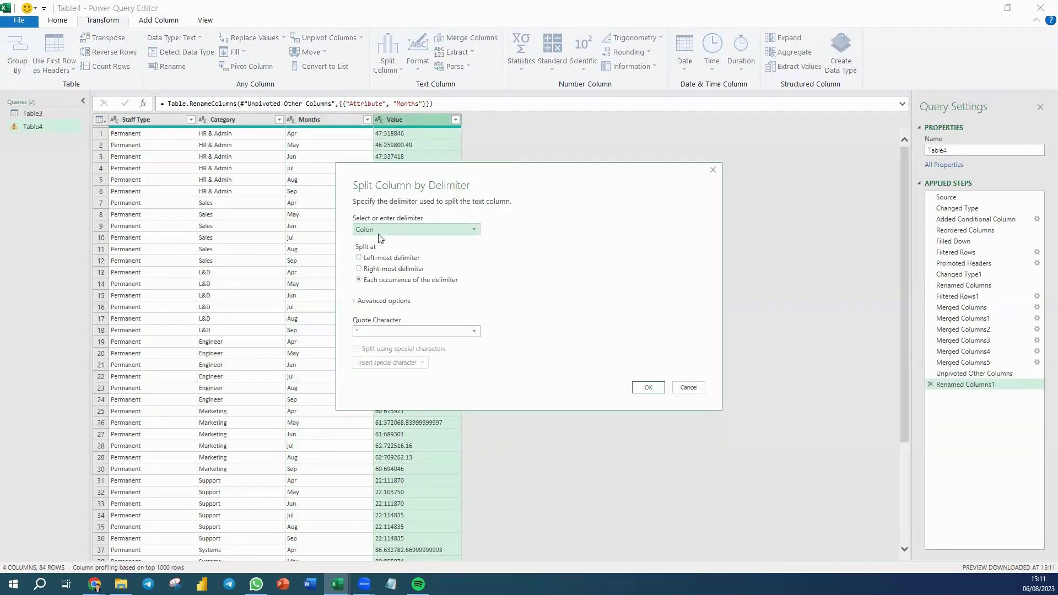
{"action": "left_click", "coordinate": [653, 388]}
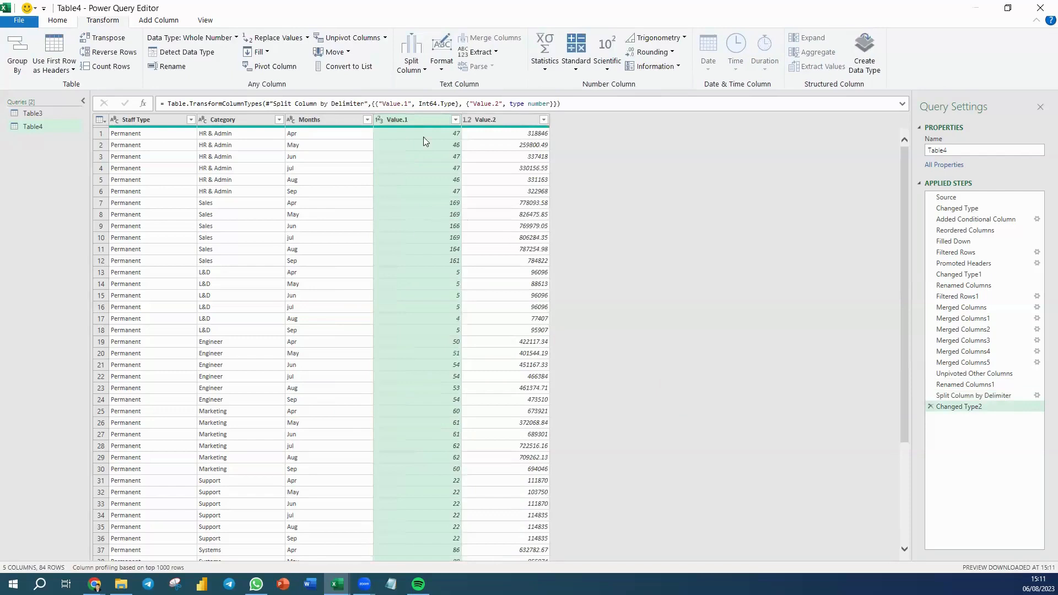
Rename the first split value column to # Staff and the second to Total Salary.
{"action": "double_click", "coordinate": [407, 121]}
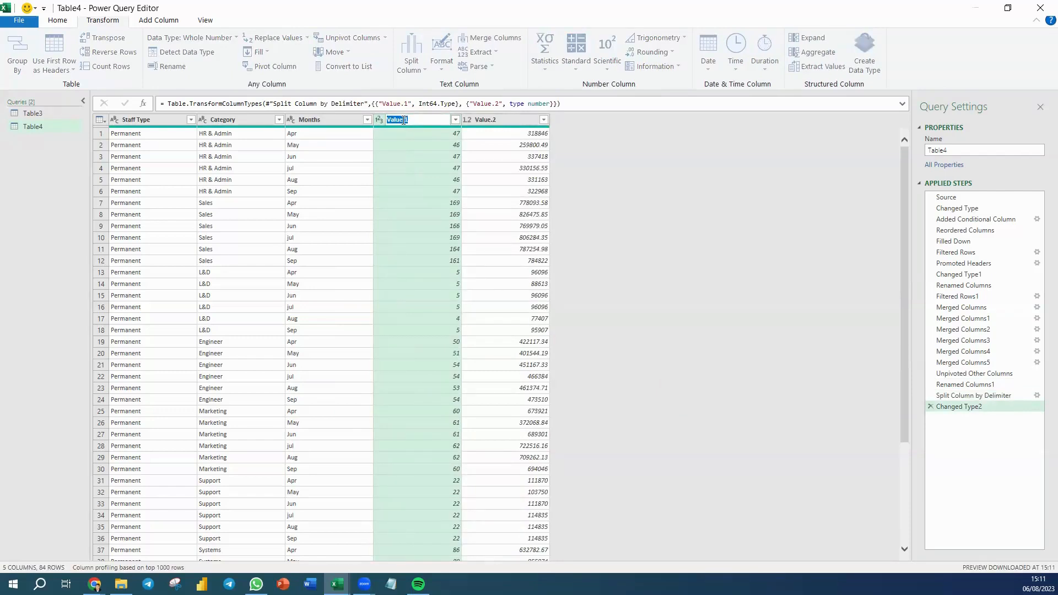
{"action": "type", "text": "# Staff"}
{"action": "double_click", "coordinate": [493, 119]}
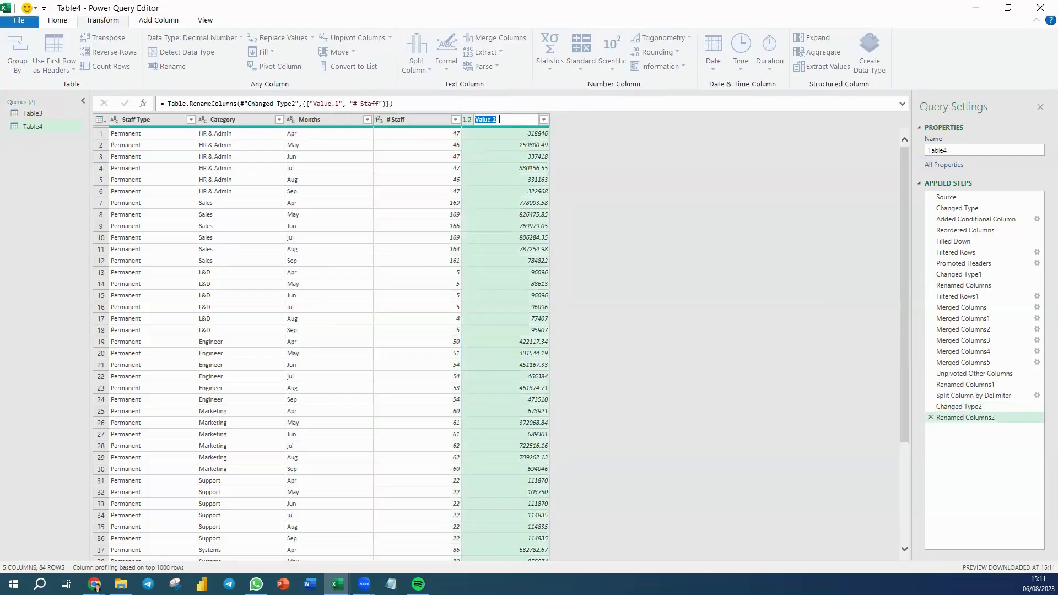
{"action": "type", "text": "Total Salary"}
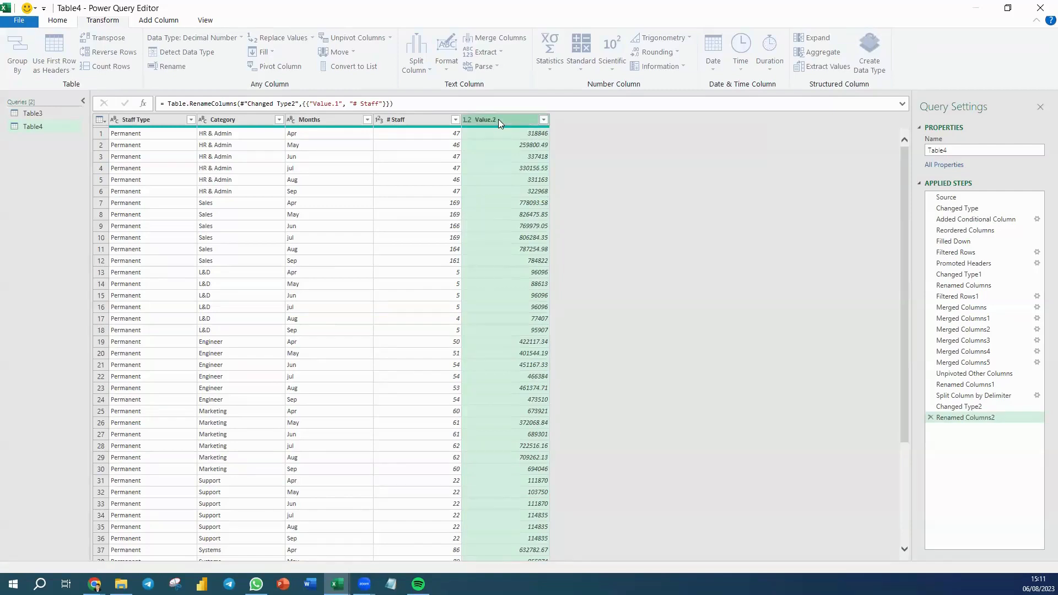
{"action": "key", "text": "Return"}
Set the Total Salary column's data type to Currency and look through the reshaped rows.
{"action": "left_click", "coordinate": [468, 120]}
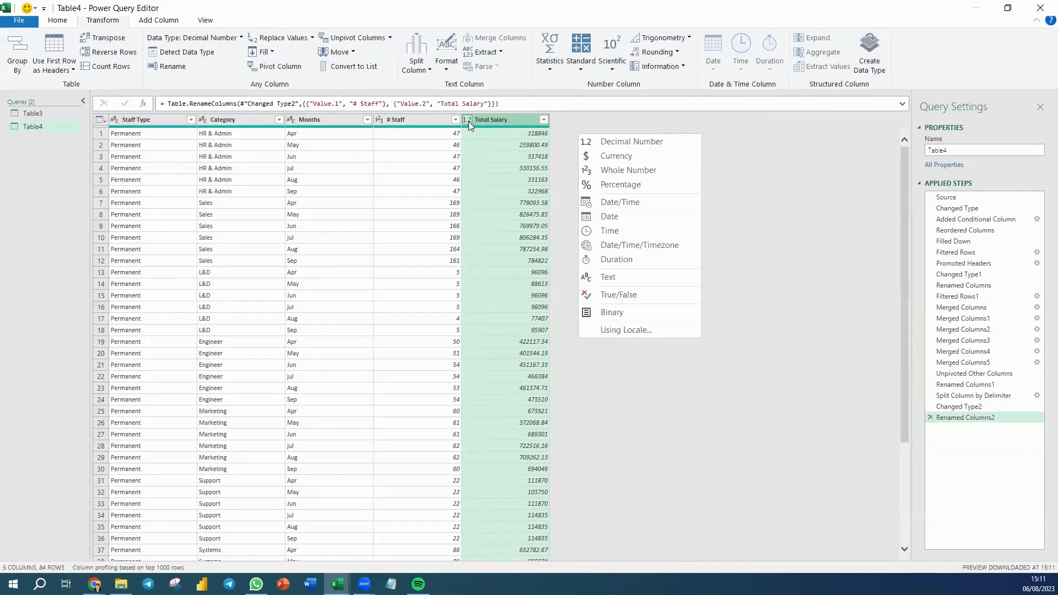
{"action": "left_click", "coordinate": [612, 156]}
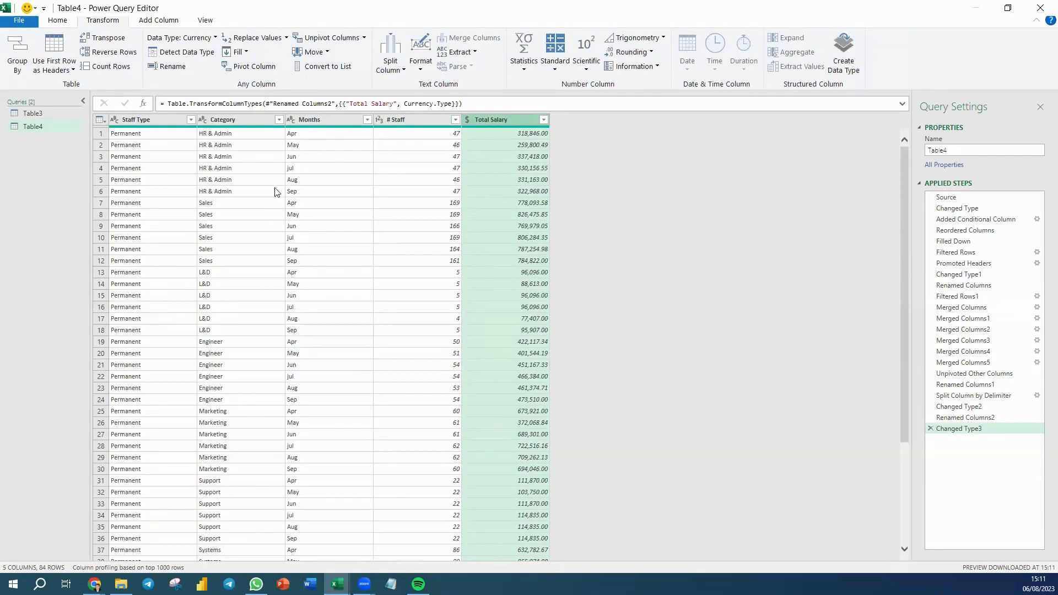
{"action": "scroll", "coordinate": [360, 196], "scroll_direction": "down", "scroll_amount": 10}
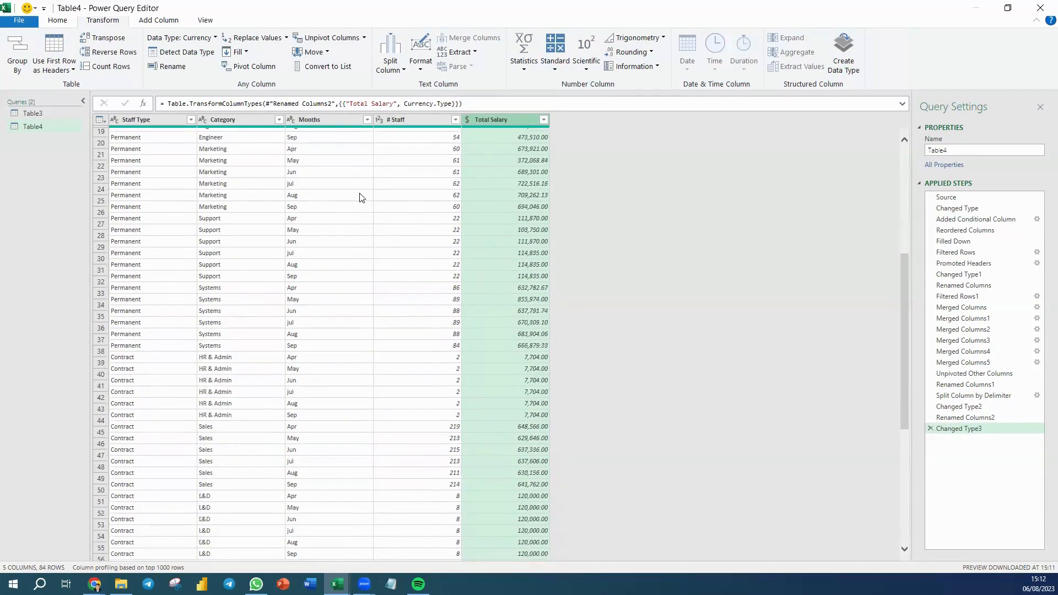
{"action": "scroll", "coordinate": [348, 296], "scroll_direction": "down", "scroll_amount": 6}
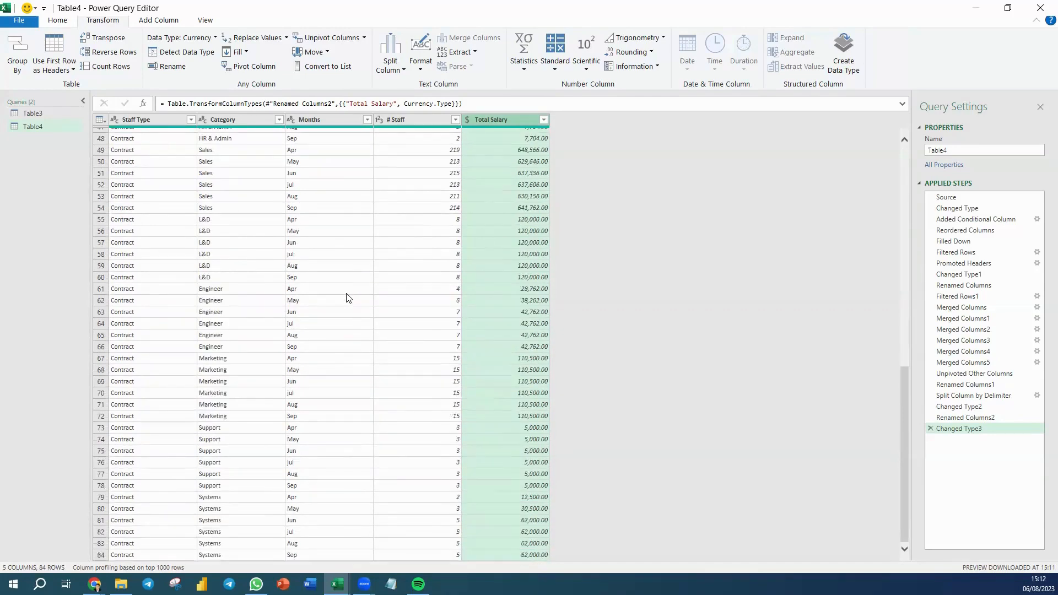
{"action": "scroll", "coordinate": [347, 298], "scroll_direction": "up", "scroll_amount": 16}
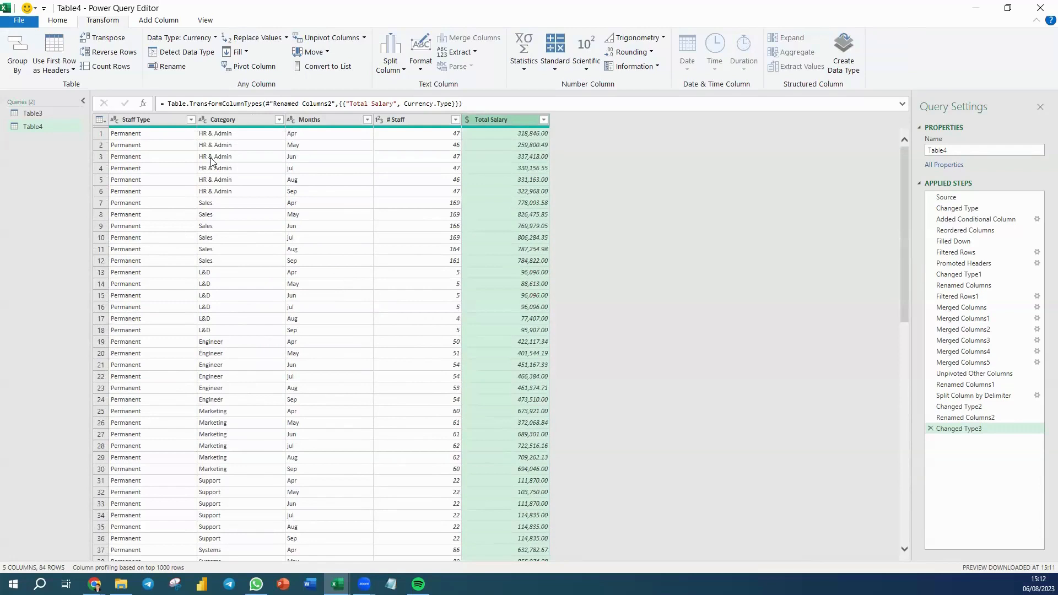
Close the query editor and load the query as a PivotTable report on a new worksheet, moving the field list nearer the report.
{"action": "left_click", "coordinate": [60, 21]}
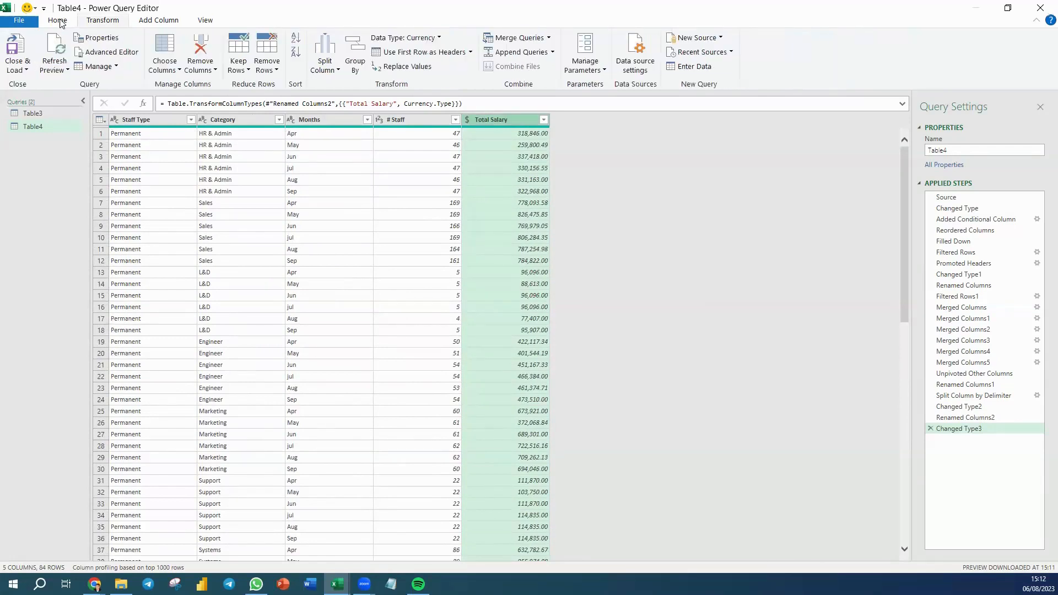
{"action": "left_click", "coordinate": [15, 69]}
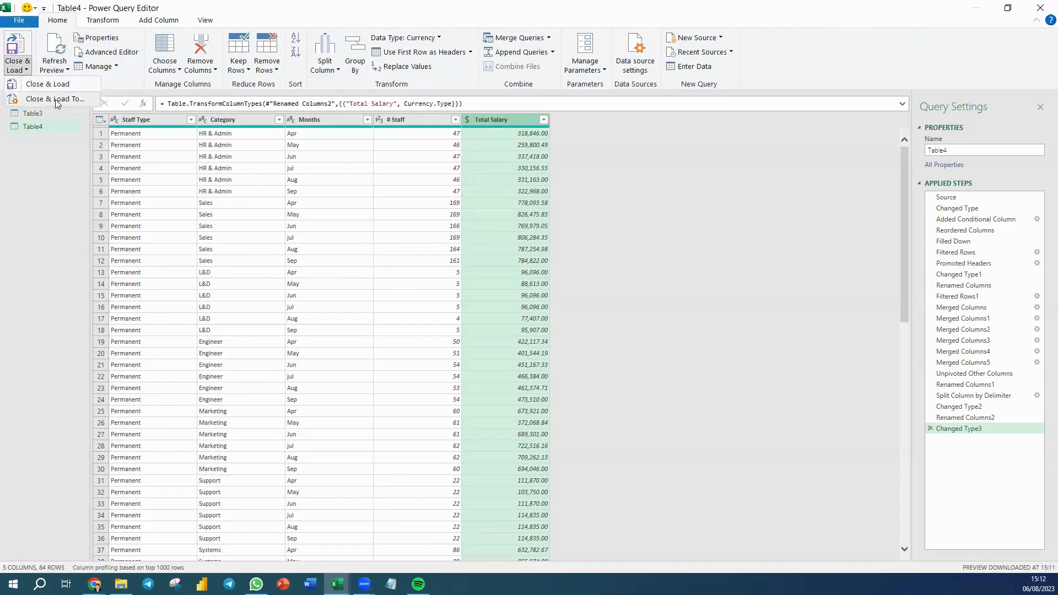
{"action": "left_click", "coordinate": [82, 101]}
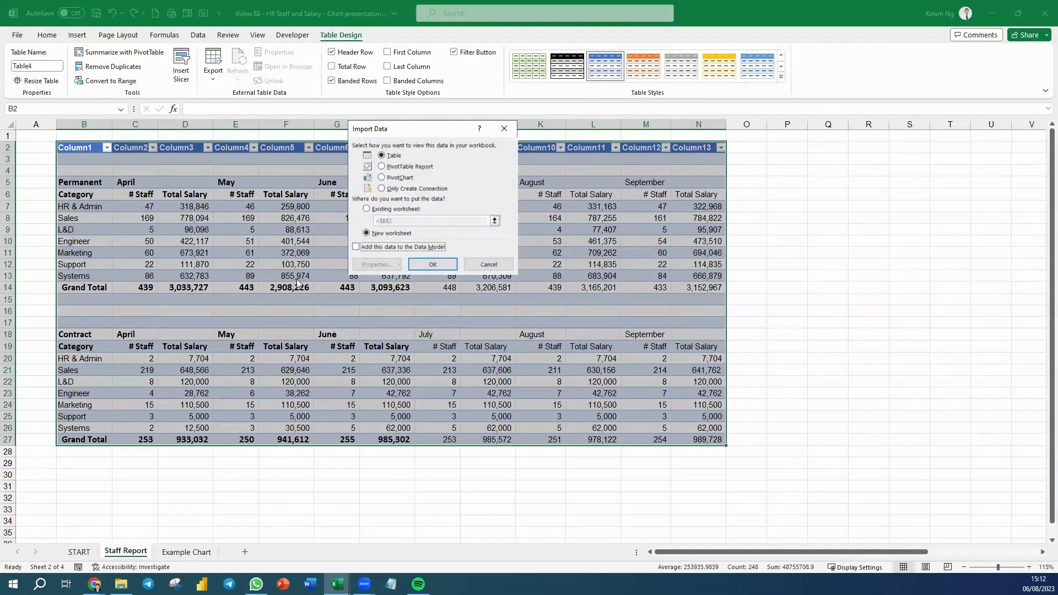
{"action": "left_click", "coordinate": [391, 168]}
{"action": "left_click", "coordinate": [432, 266]}
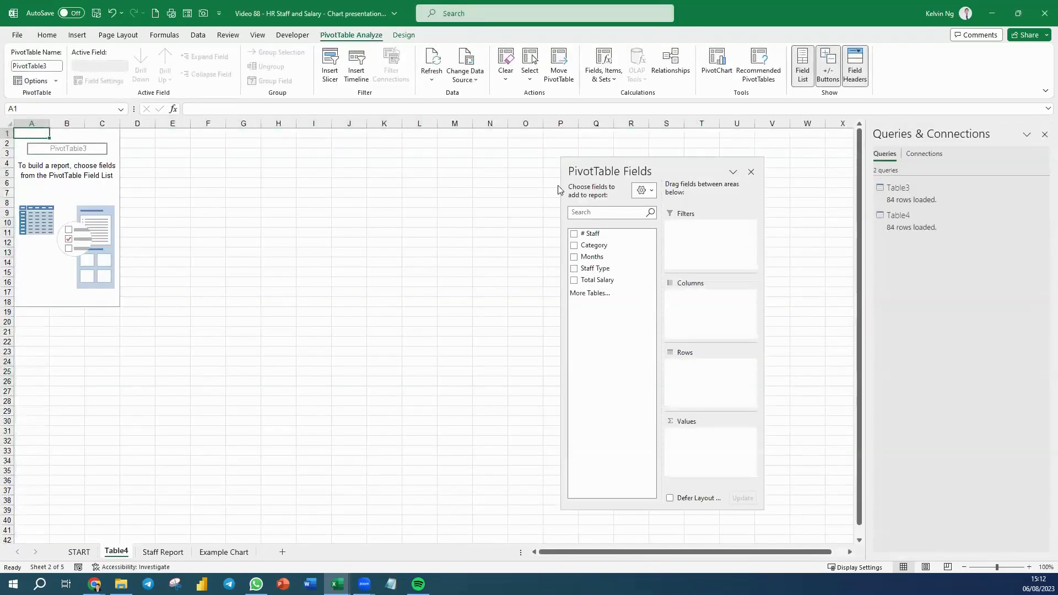
{"action": "left_click_drag", "start_coordinate": [592, 172], "coordinate": [566, 156]}
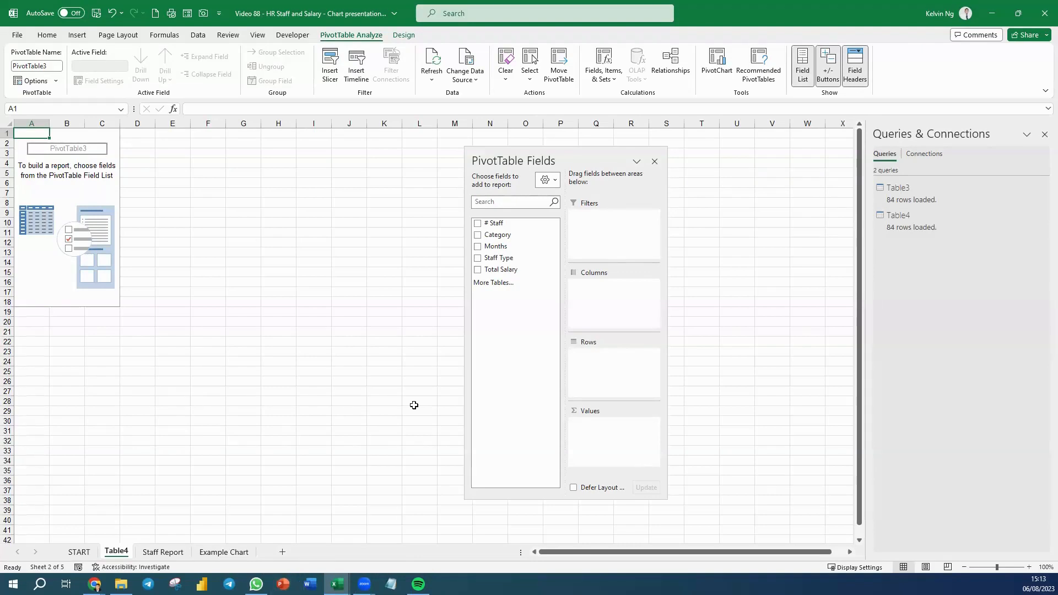
Return to the START worksheet and close the Queries & Connections pane.
{"action": "mouse_move", "coordinate": [337, 583]}
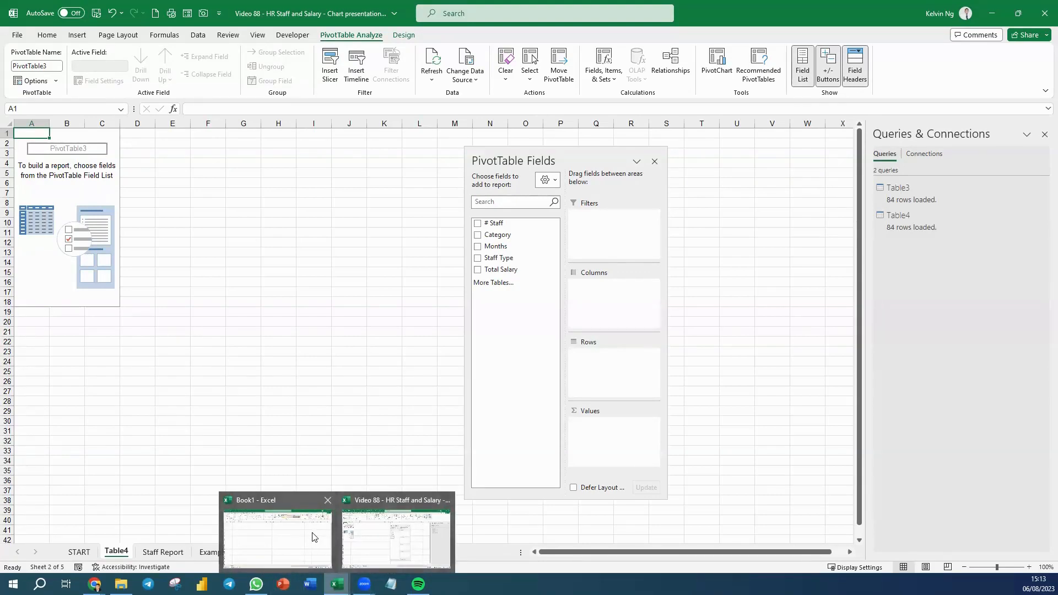
{"action": "left_click", "coordinate": [79, 551]}
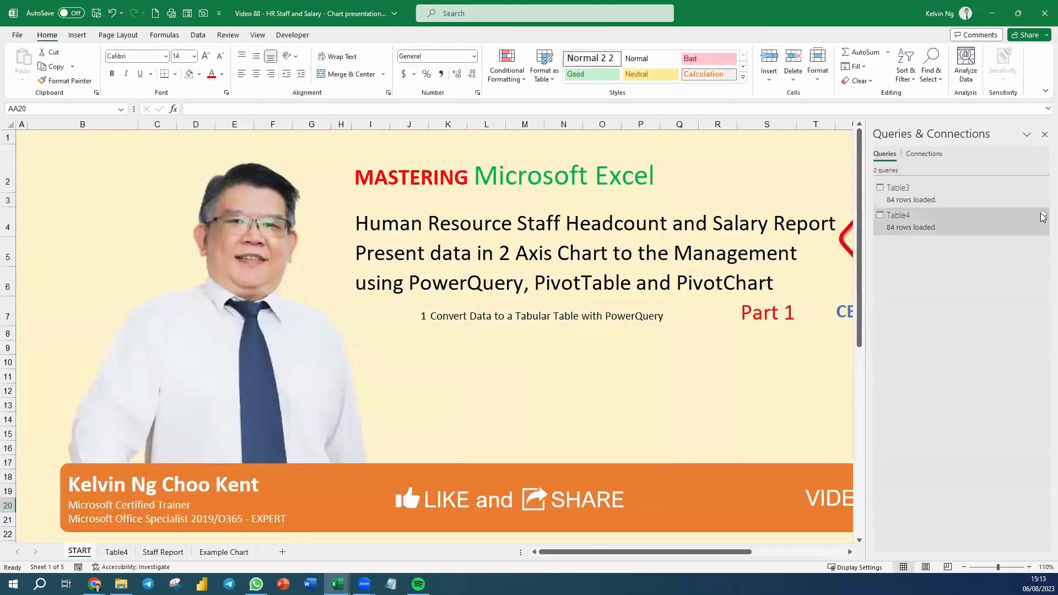
{"action": "left_click", "coordinate": [1043, 135]}
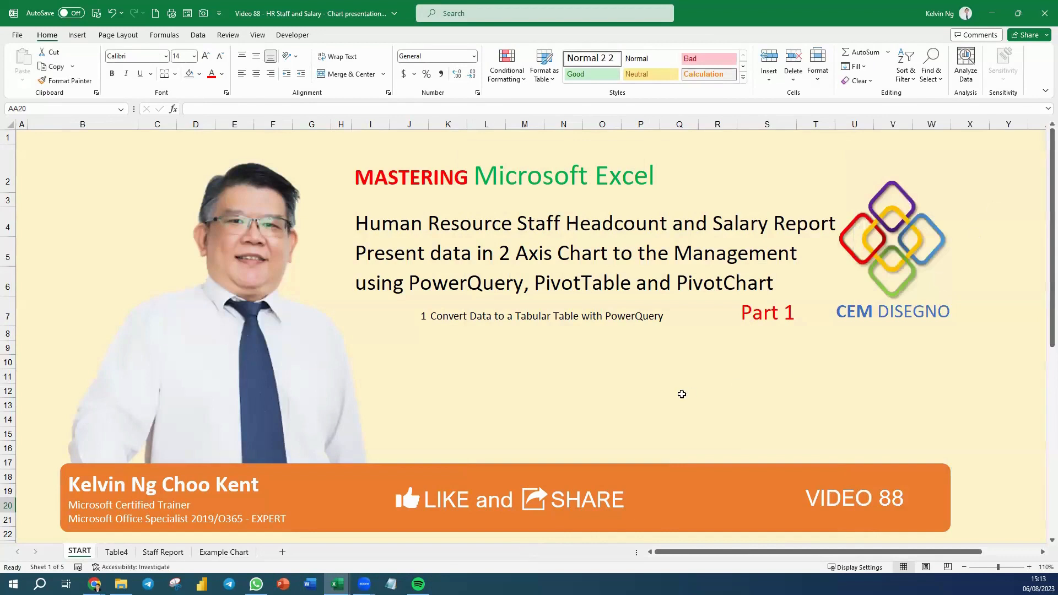